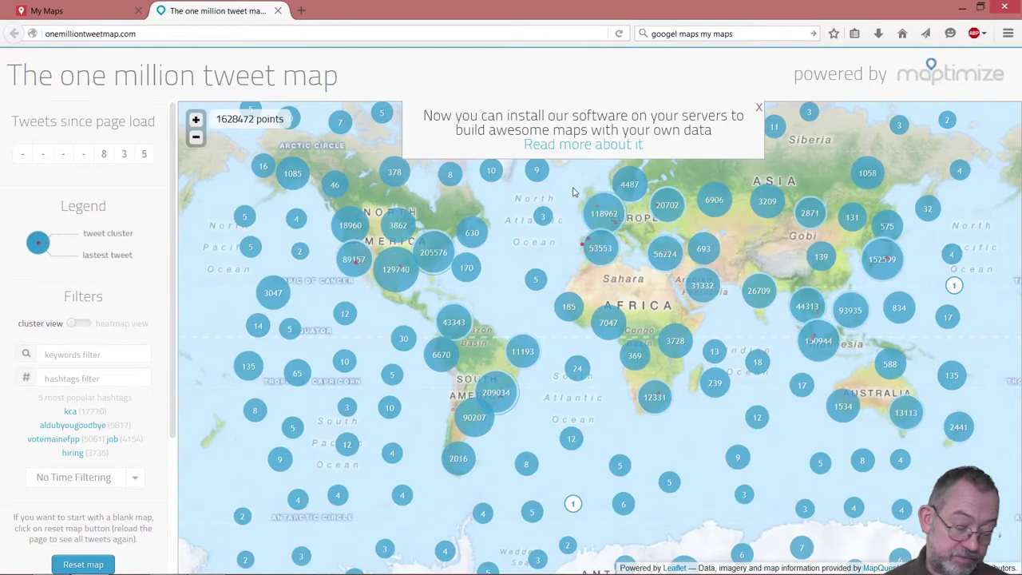
- Zoom the tweet map into London's Hyde Park and open the single tweet marked north of the Serpentine lake
left_click(607, 215)
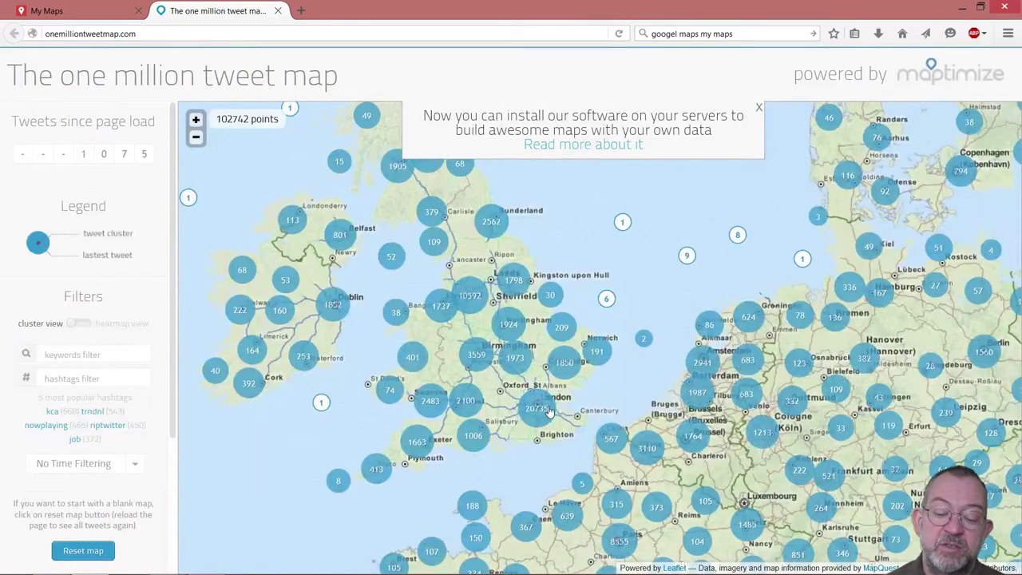
left_click(548, 411)
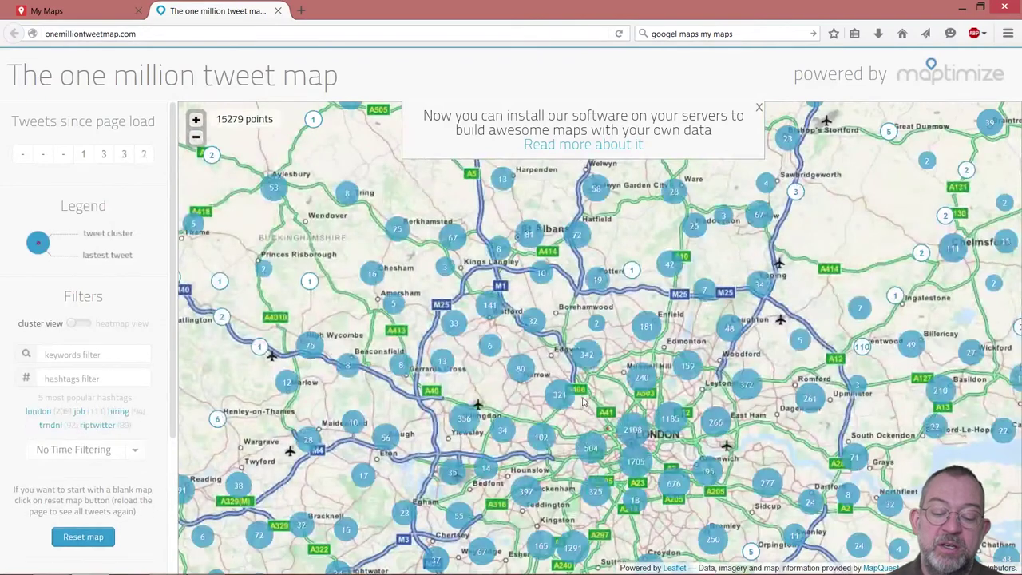
scroll(663, 466, "up", 2)
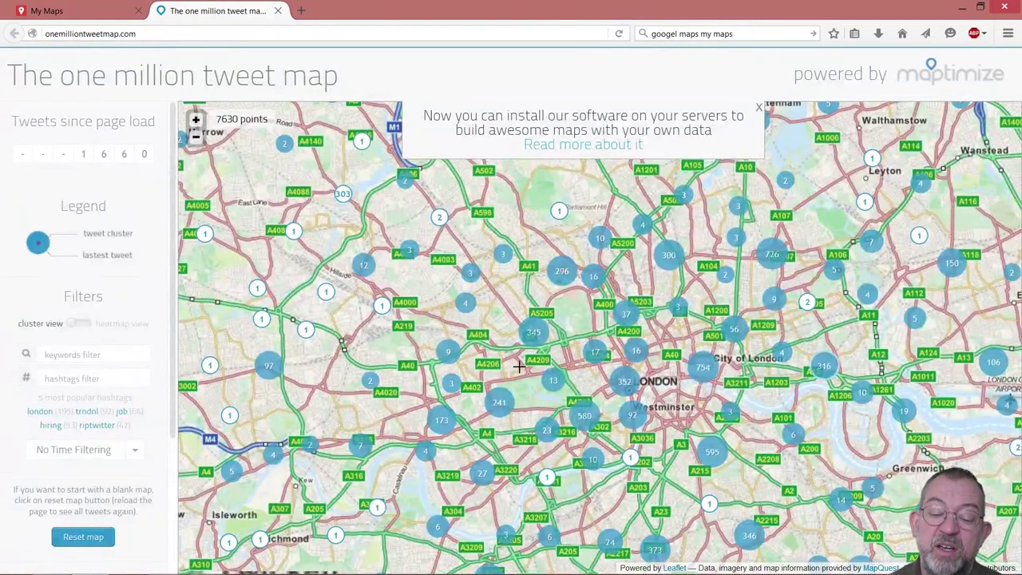
scroll(519, 366, "up", 3)
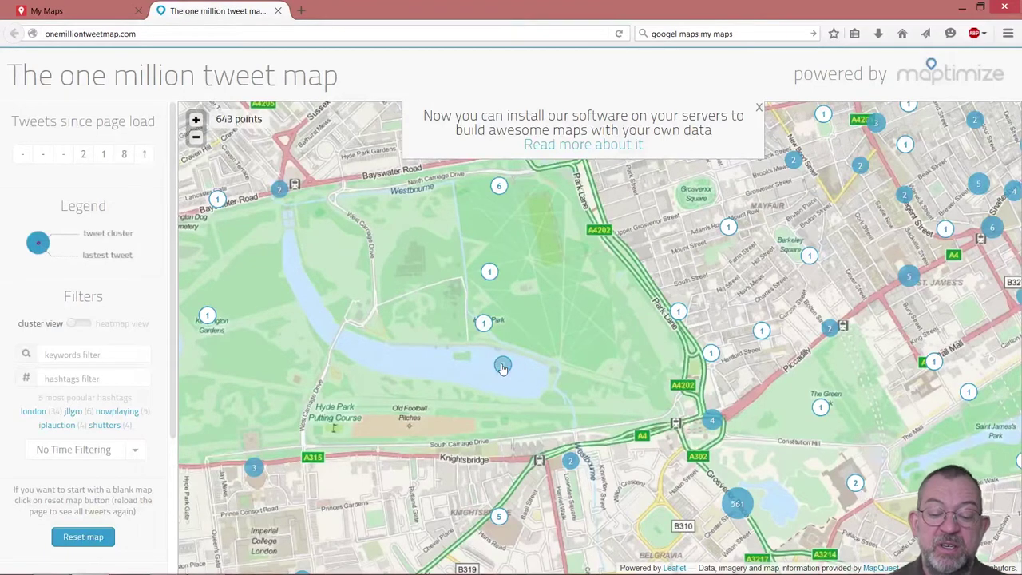
left_click(484, 323)
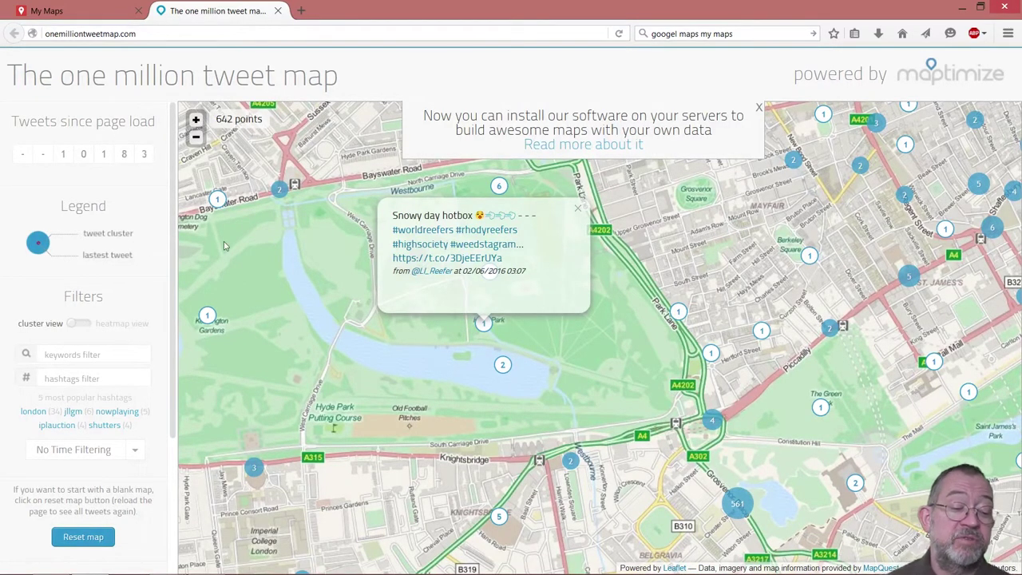
- Close the open tweet and switch the map from cluster view to heatmap view across the British Isles and nearby Europe
left_click(195, 139)
left_click(196, 139)
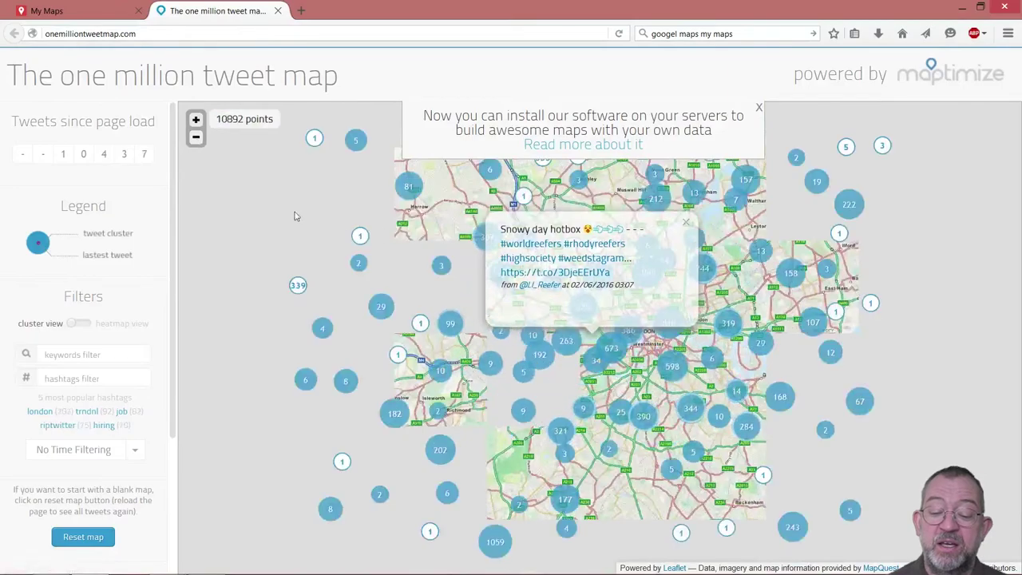
left_click(196, 139)
left_click(195, 139)
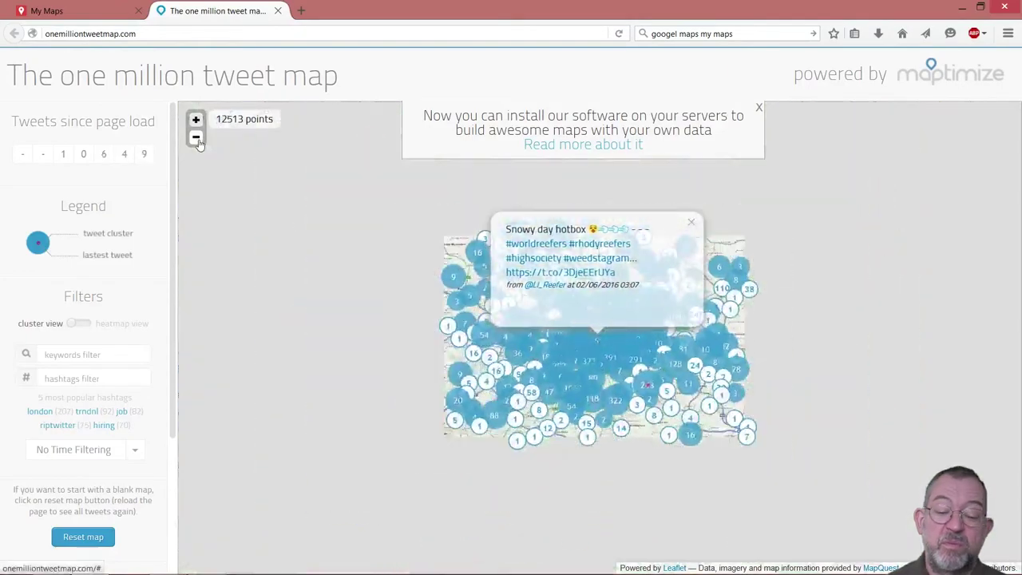
left_click(196, 137)
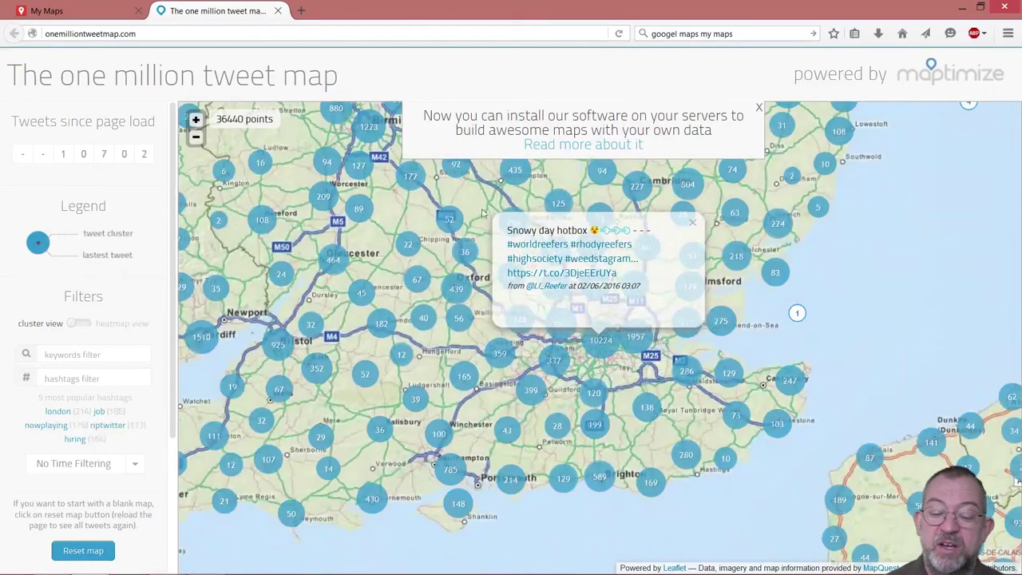
left_click(196, 138)
left_click(196, 137)
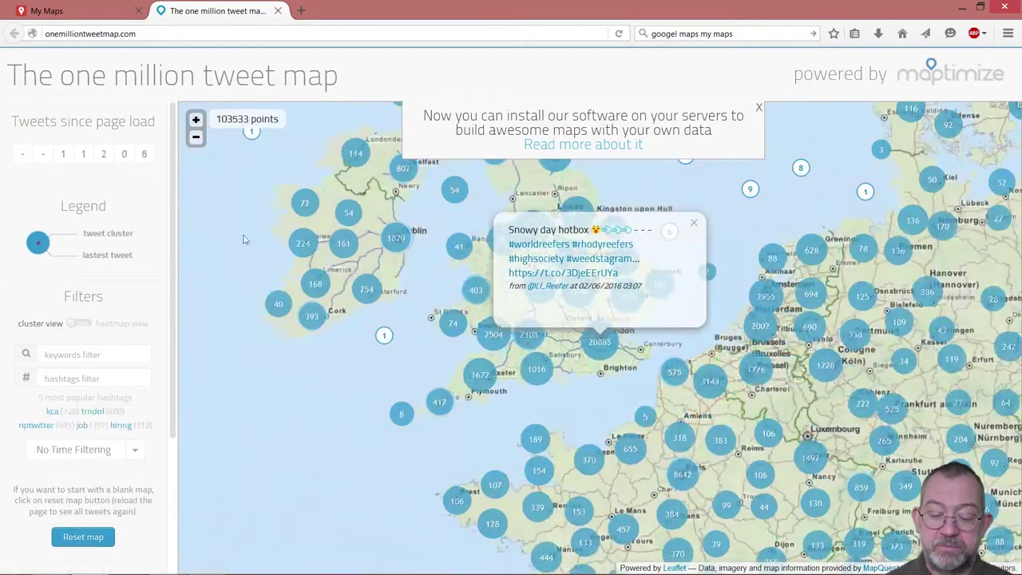
left_click(694, 222)
left_click_drag(711, 288, 691, 326)
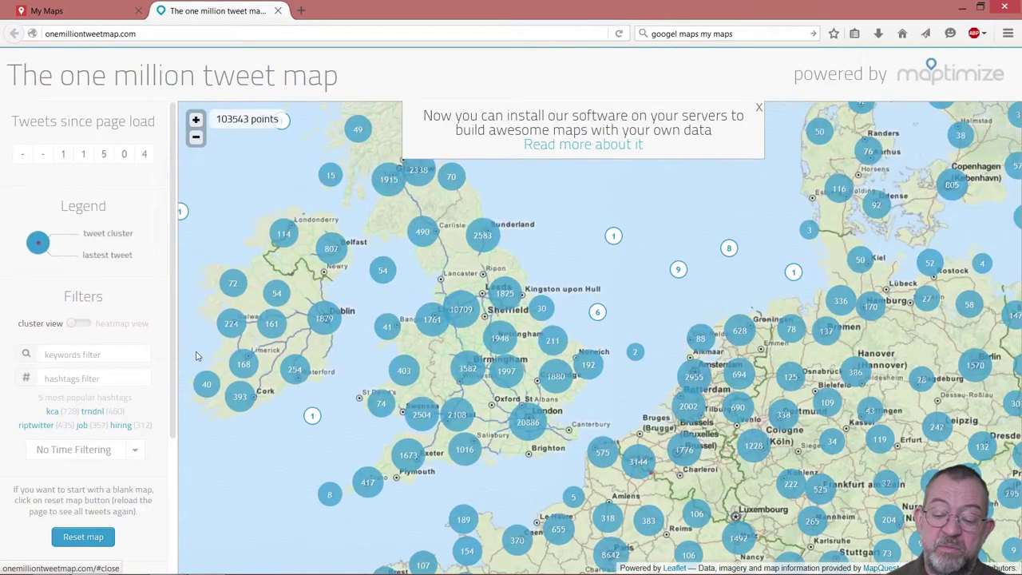
left_click(89, 327)
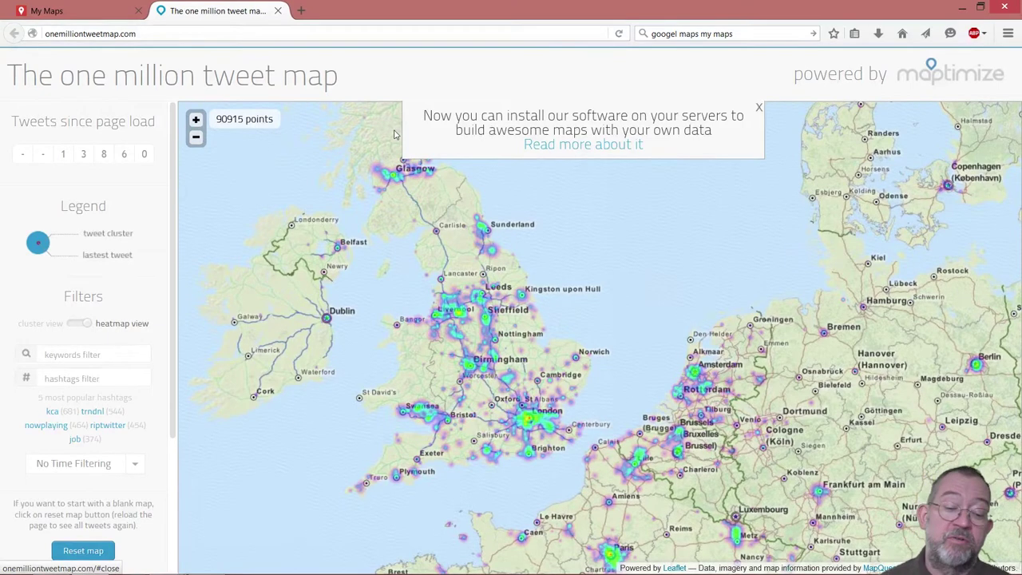
- Switch to the GeoData examples presentation and open its Marine traffic link
key("alt+Tab")
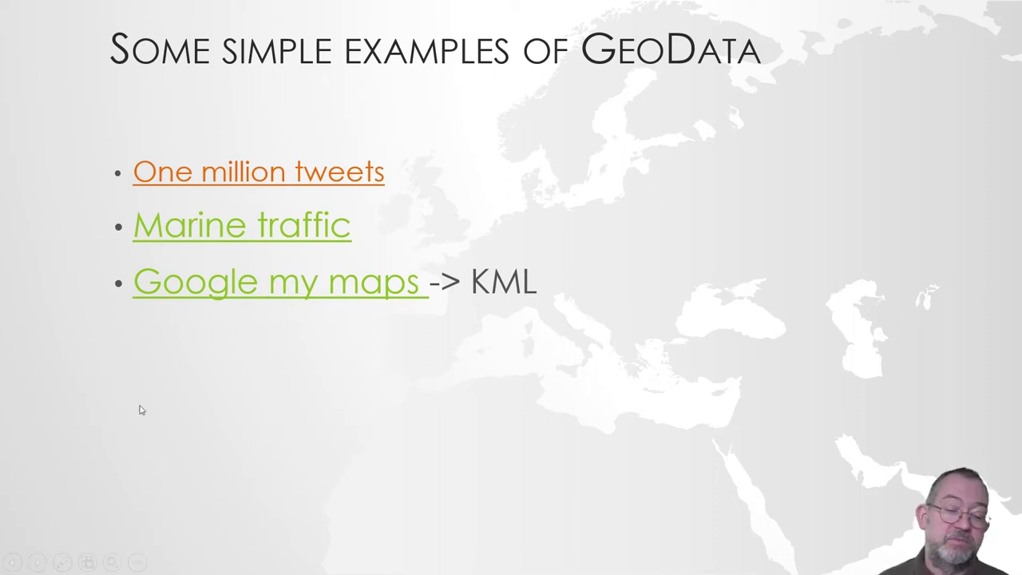
left_click(304, 230)
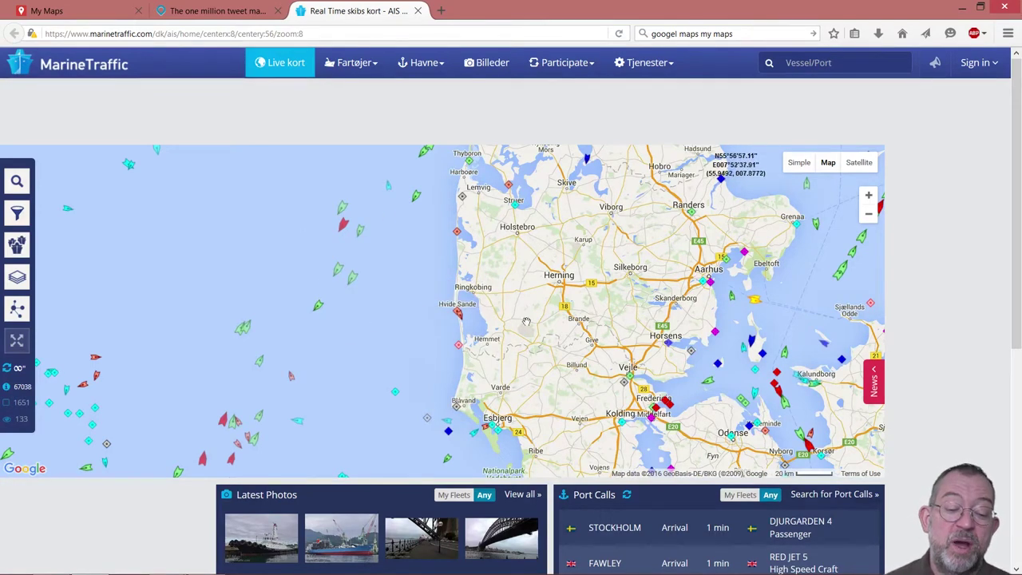
- Inspect vessels in the waters east of Aarhus on the live map, including the details of HAGLAND CHIEF and MAX MOLS
left_click_drag(703, 281, 484, 214)
left_click(486, 212)
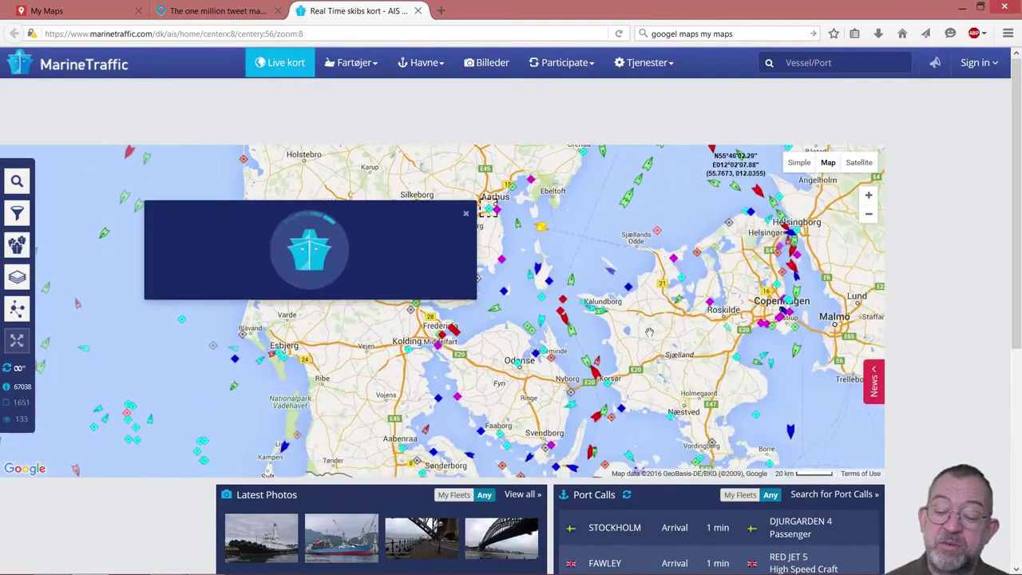
left_click(573, 282)
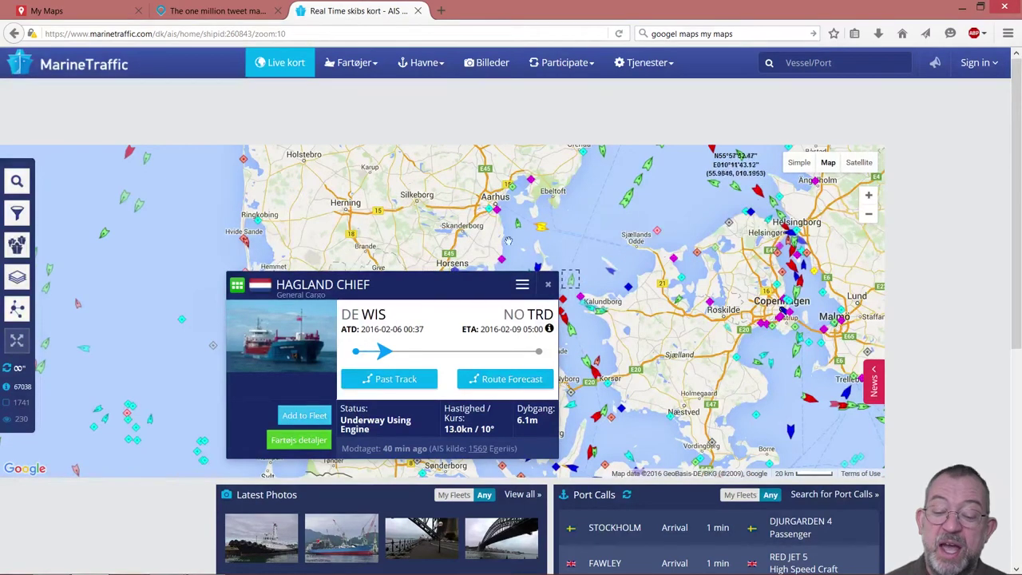
left_click(541, 230)
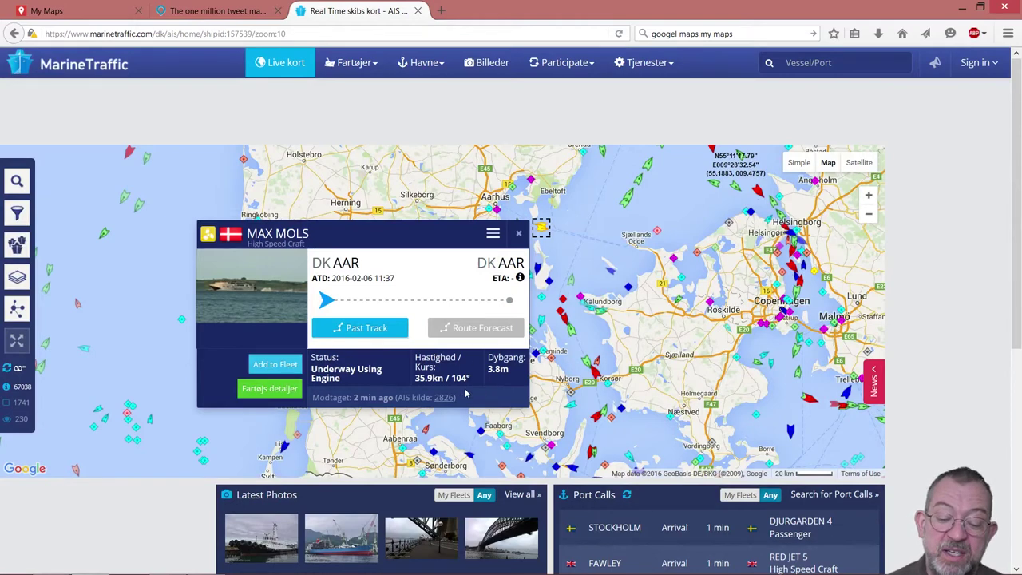
left_click(519, 233)
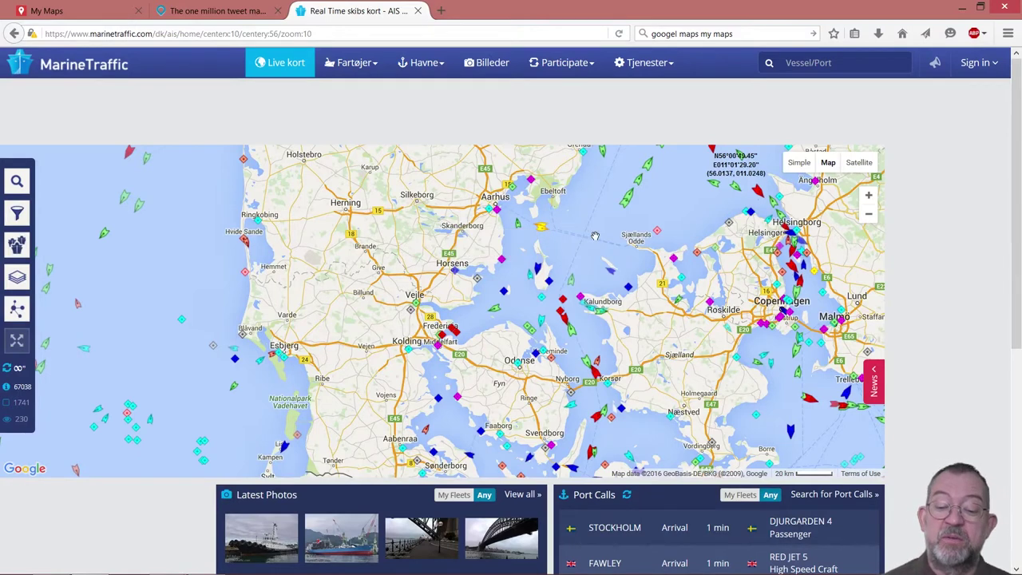
mouse_move(610, 273)
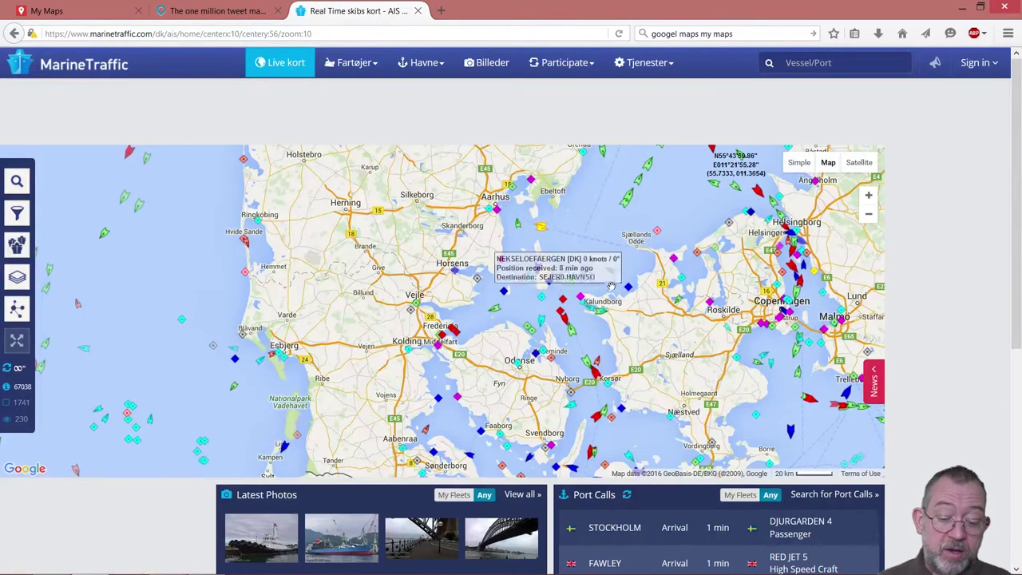
mouse_move(572, 283)
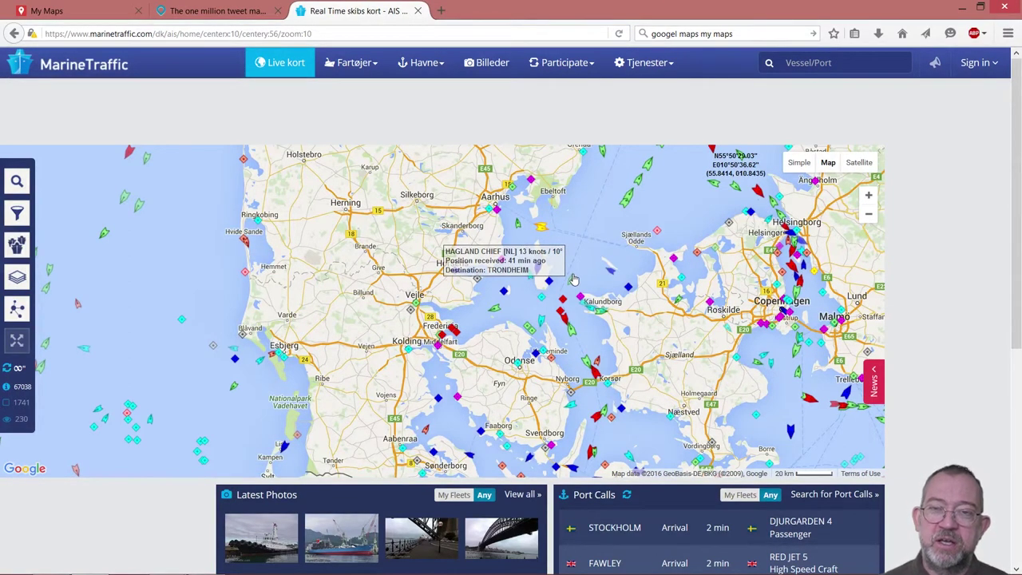
scroll(573, 280, "down", 3)
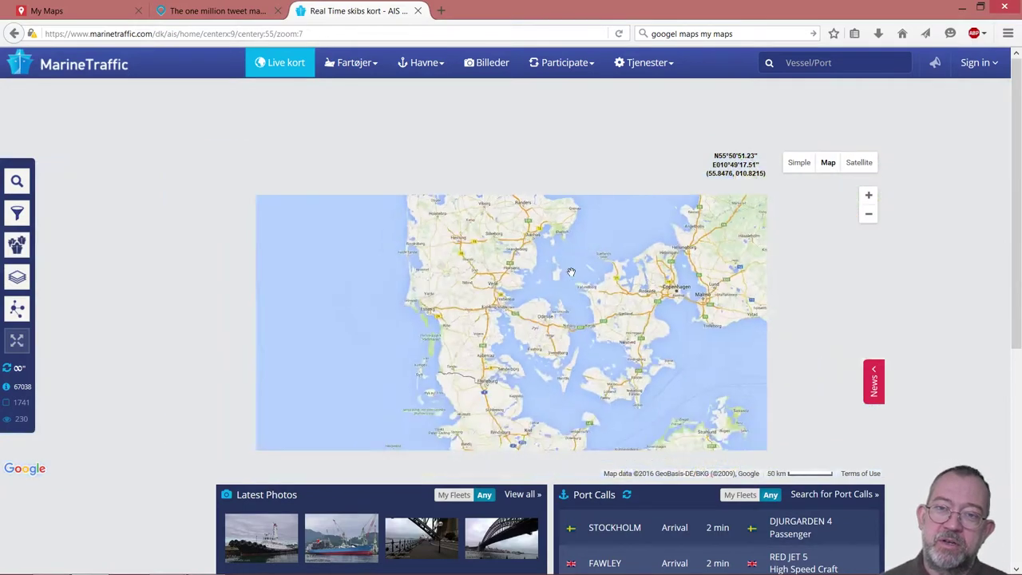
- Return to the already open My Maps page in the browser and create a new map
key("alt+Tab")
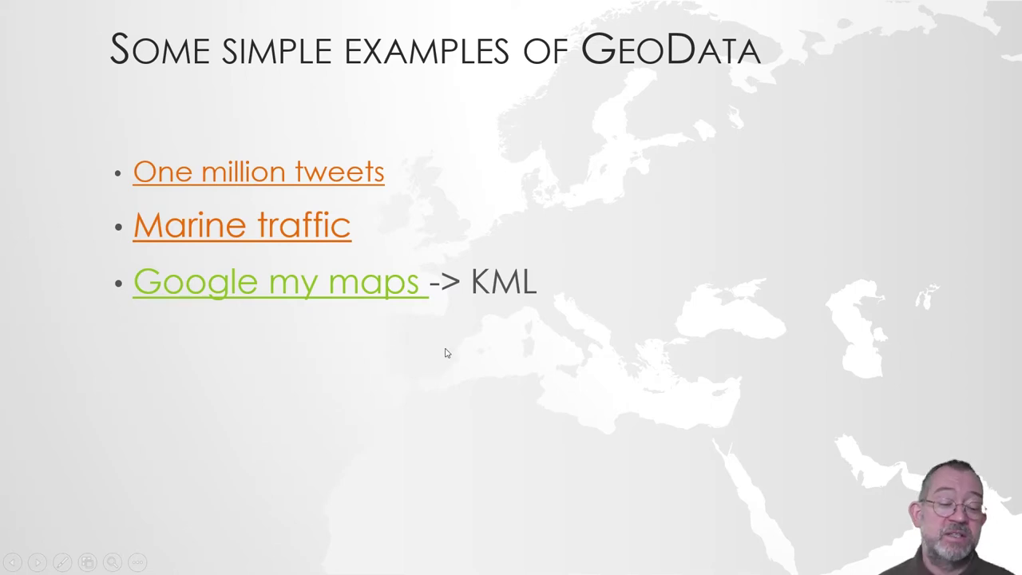
key("alt+Tab")
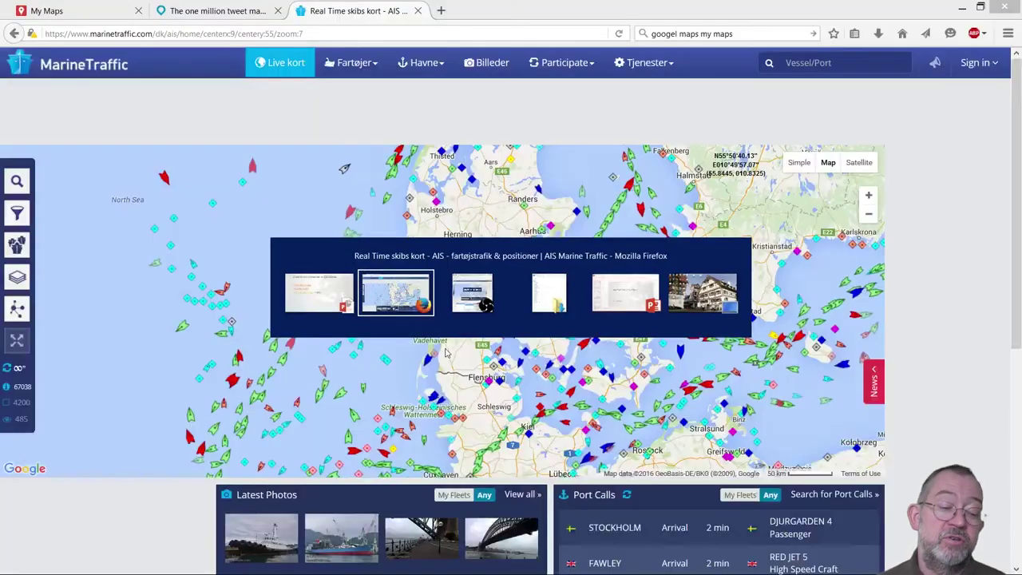
left_click(70, 15)
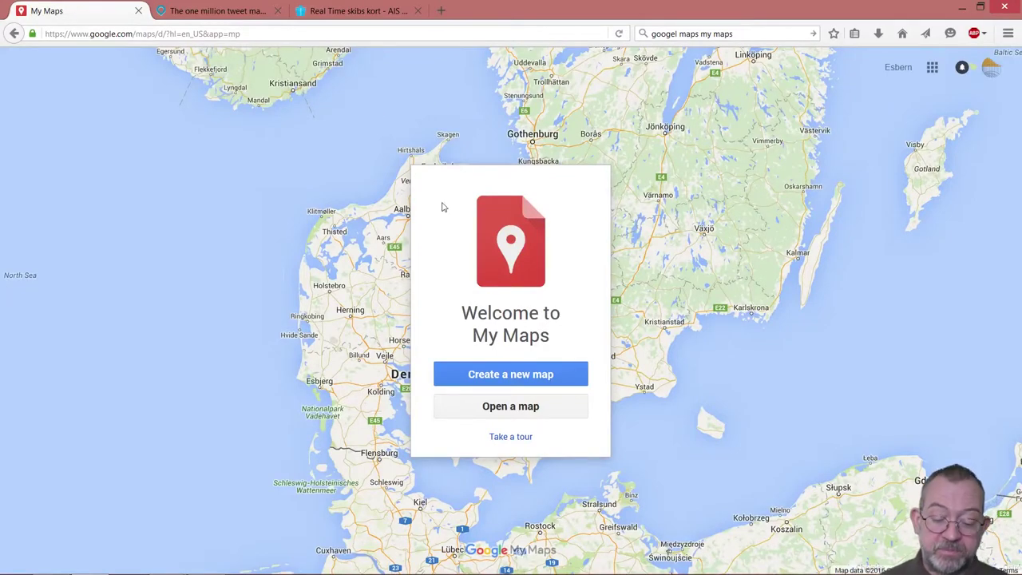
left_click(551, 377)
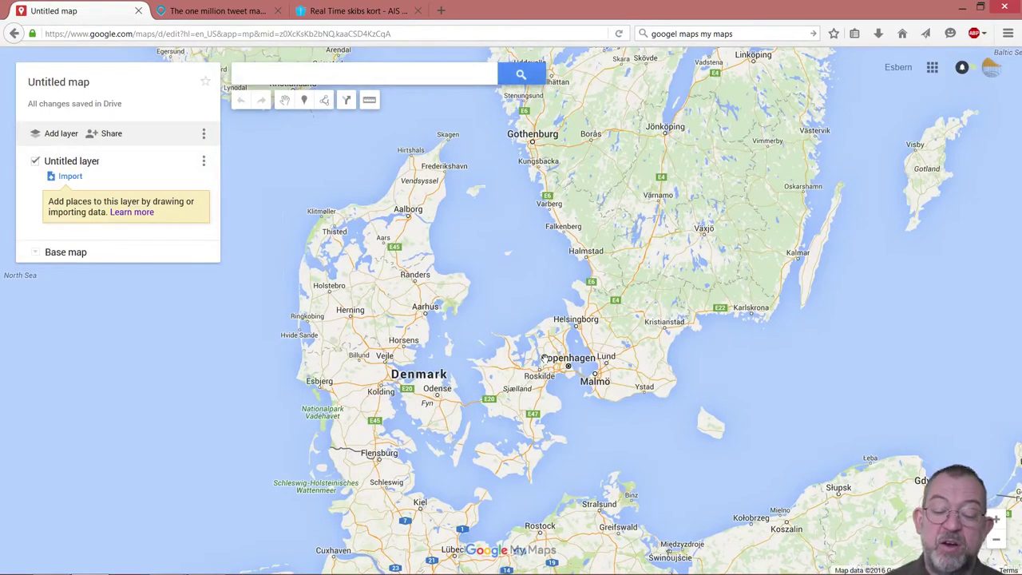
- Bring the Roskilde Universitet campus into view and change the base map to satellite imagery
scroll(545, 368, "down", 3)
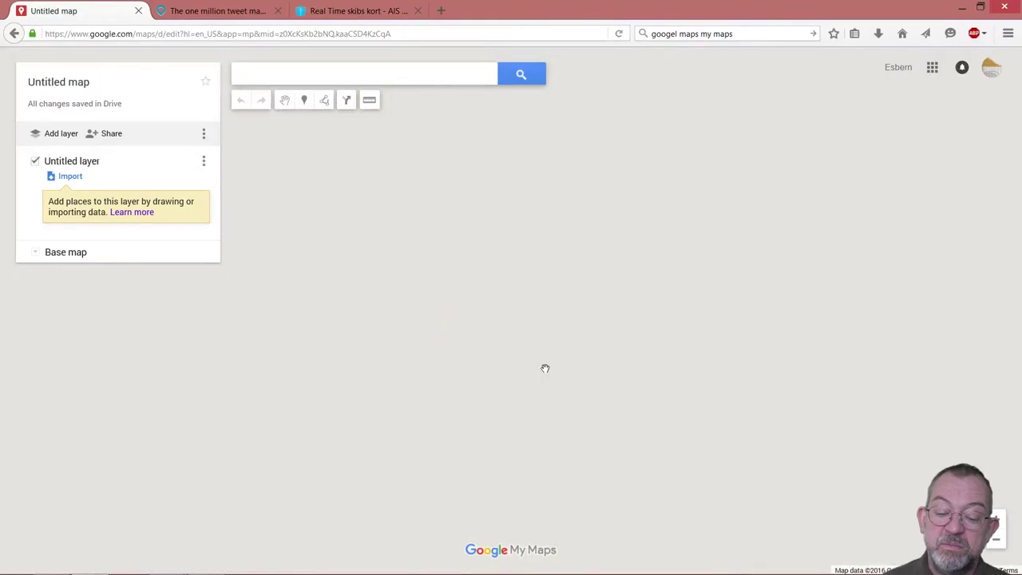
scroll(544, 368, "up", 4)
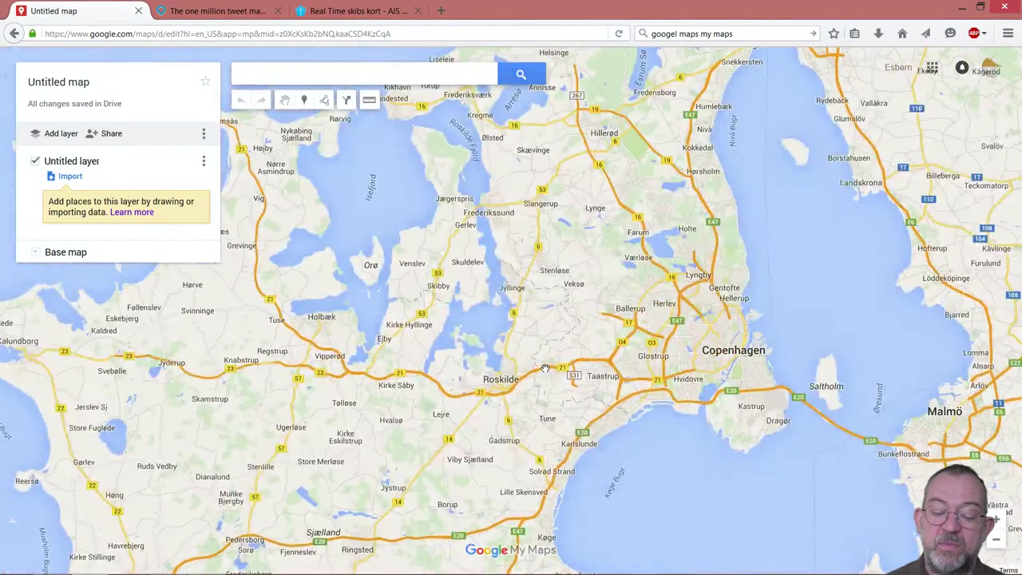
scroll(545, 368, "up", 4)
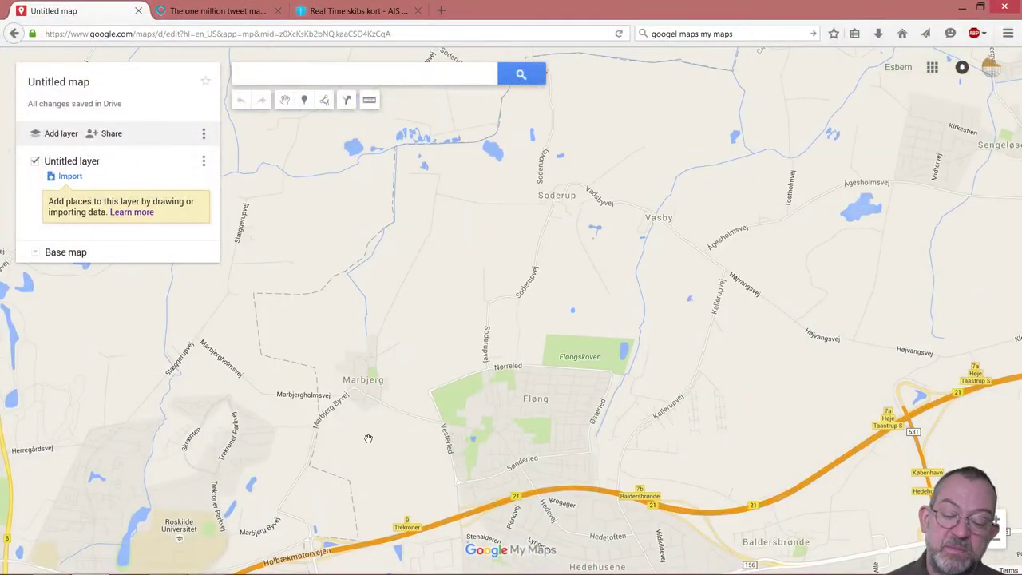
left_click_drag(368, 438, 620, 252)
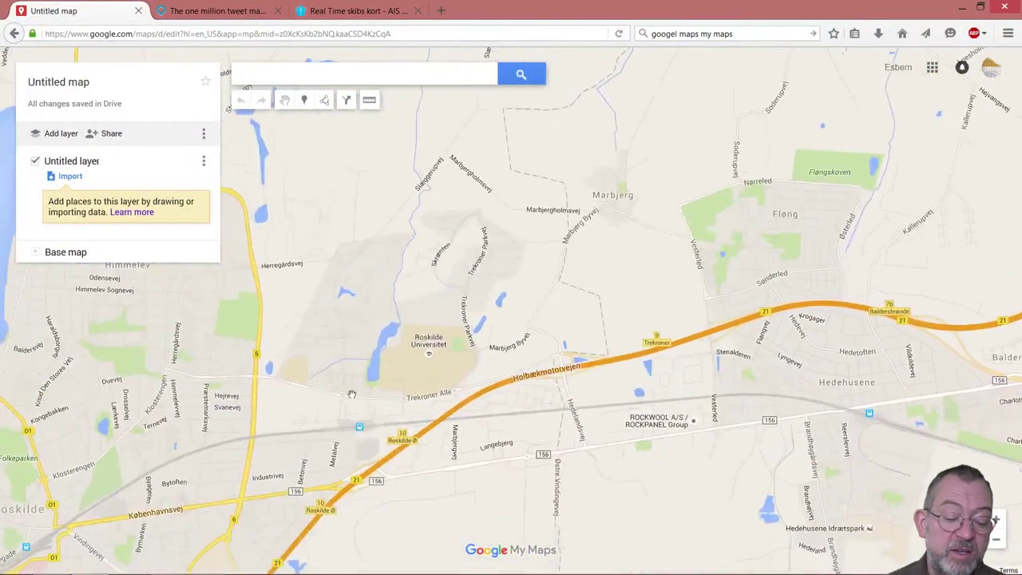
left_click_drag(401, 394, 564, 384)
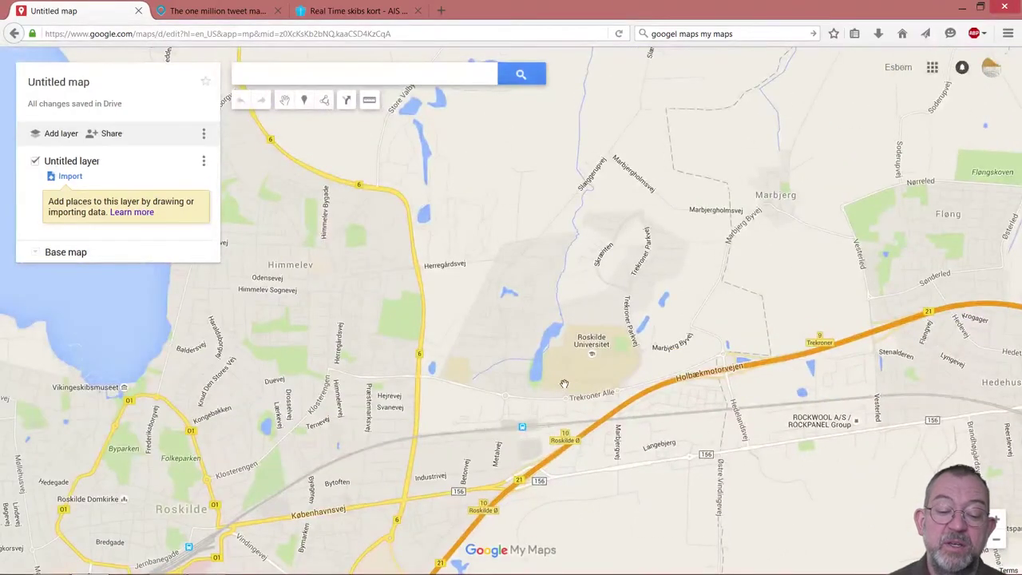
scroll(564, 384, "up", 1)
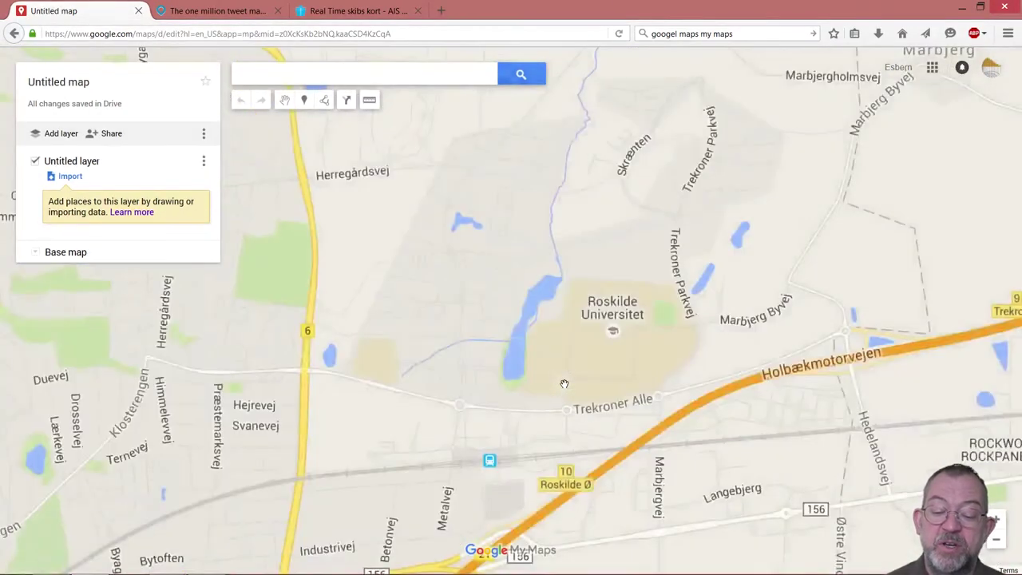
scroll(564, 384, "up", 1)
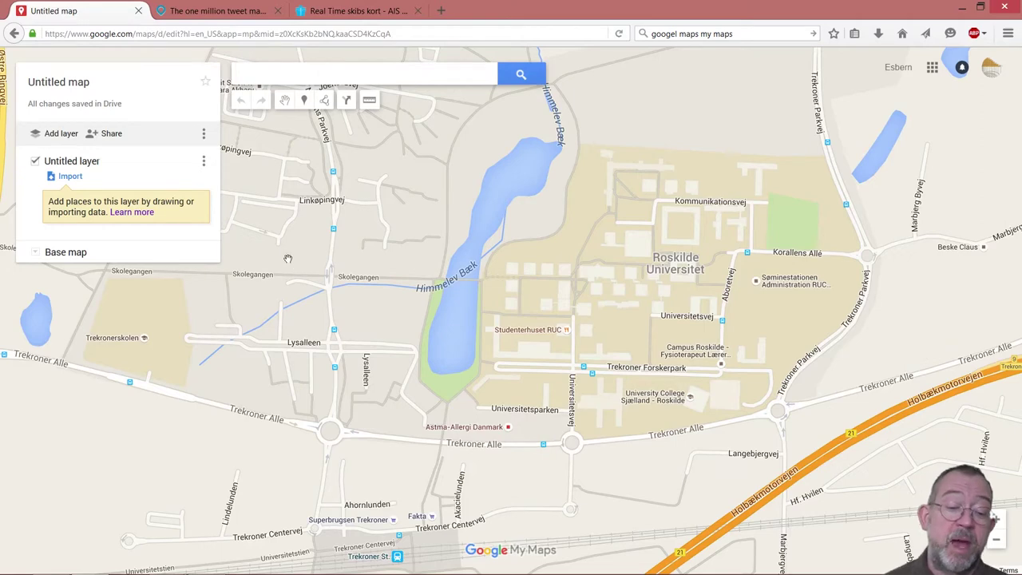
left_click(34, 253)
left_click(116, 286)
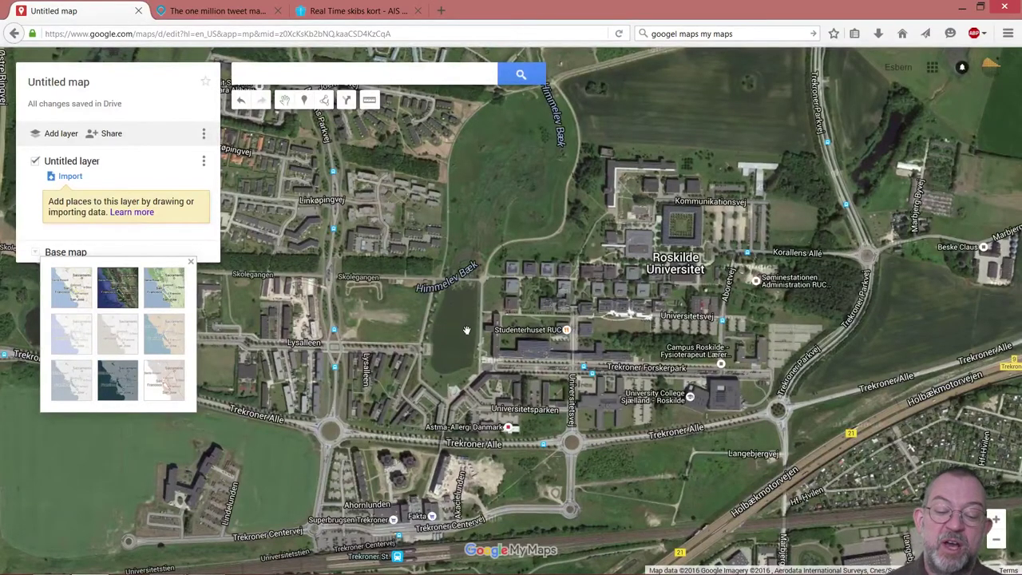
- Draw a closed shape of about 1.3 ha around the lake west of the campus and save it with the name "lake"
left_click(324, 102)
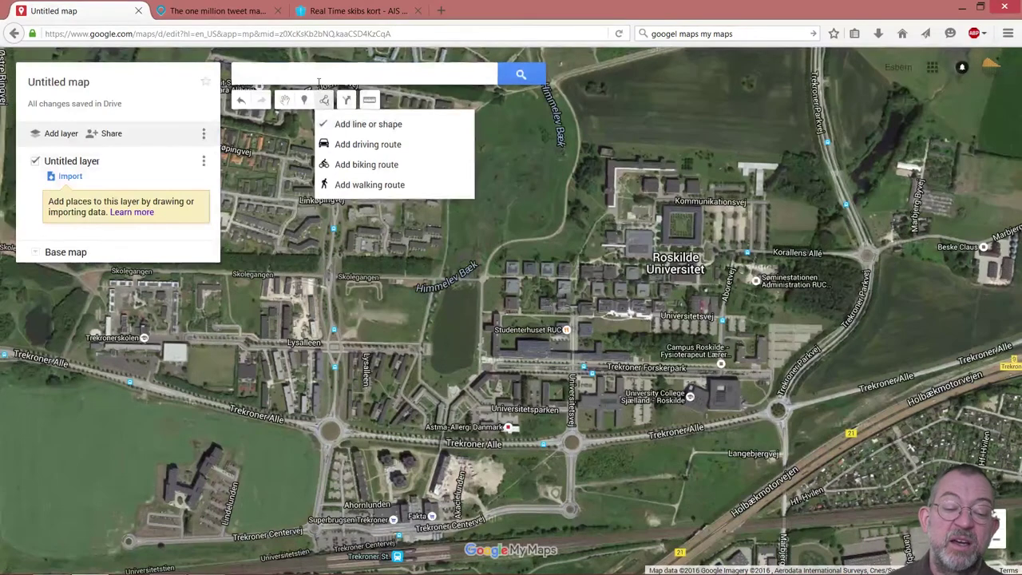
left_click(319, 126)
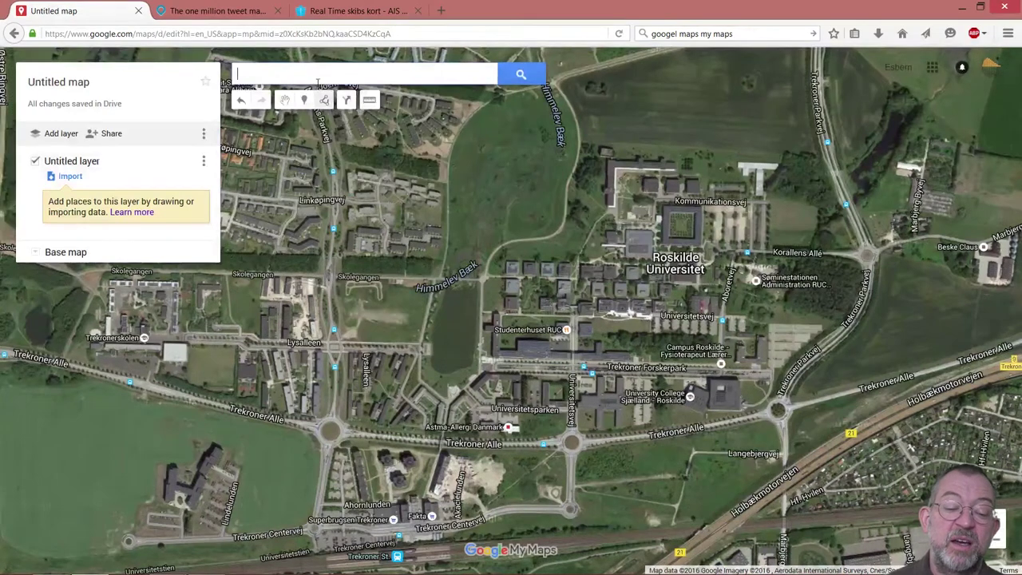
left_click(443, 288)
left_click(435, 318)
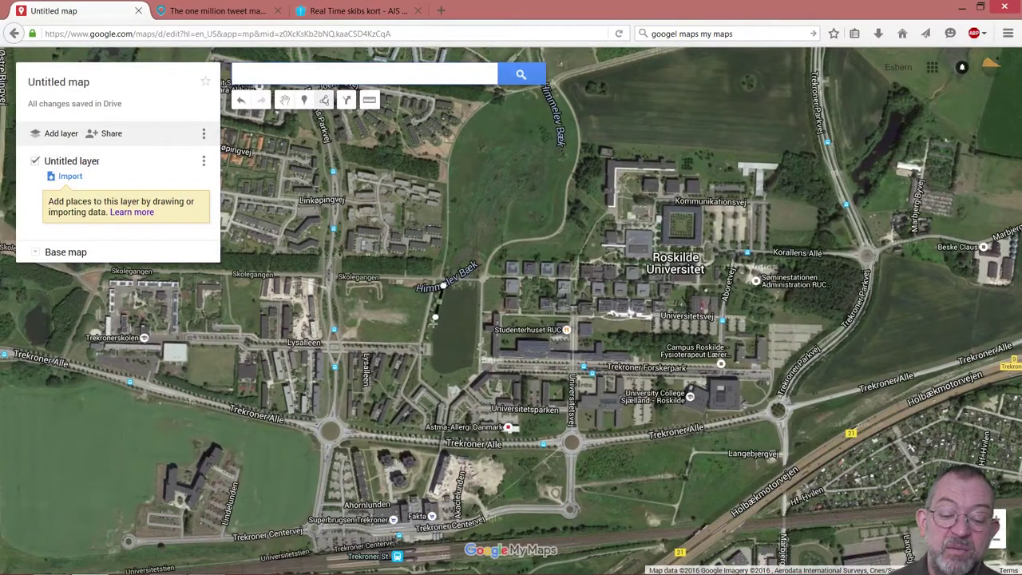
left_click(432, 345)
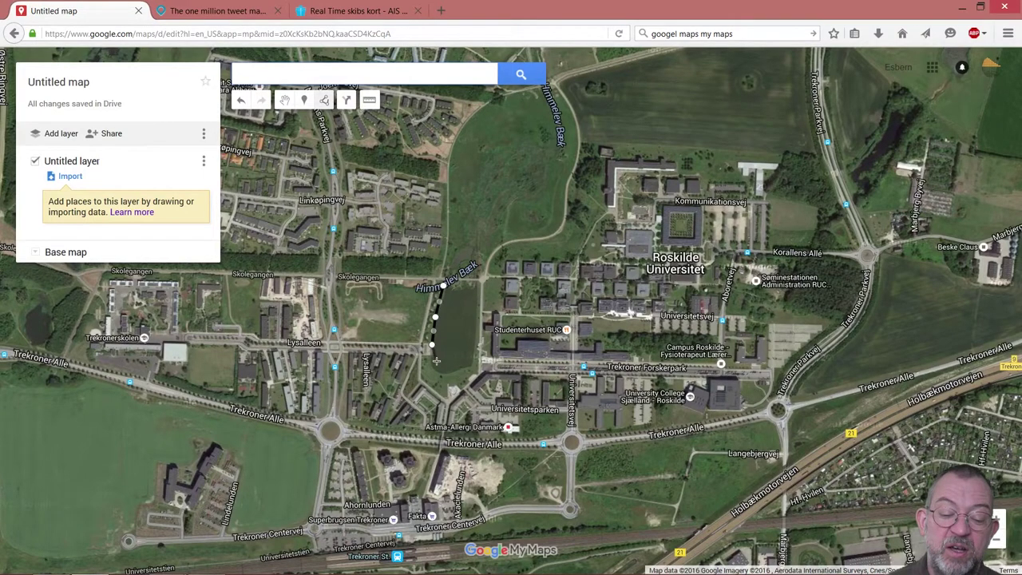
left_click(432, 364)
left_click(440, 366)
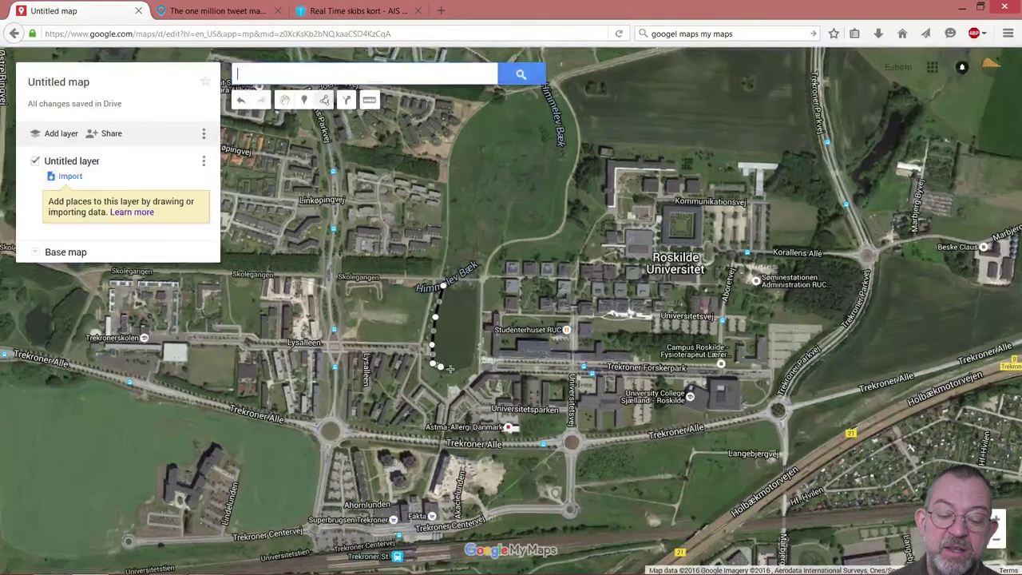
left_click(452, 369)
left_click(472, 366)
left_click(476, 332)
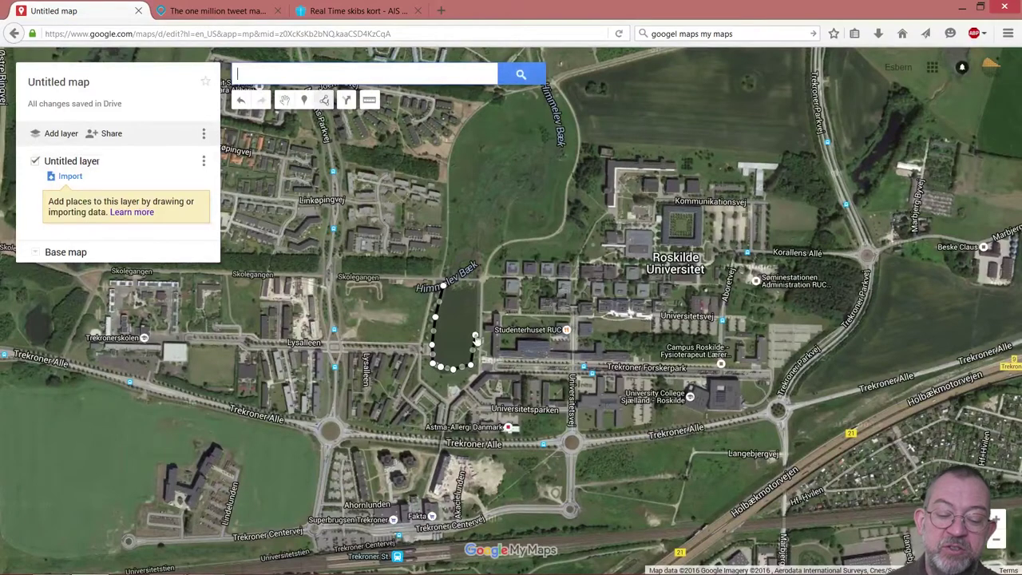
left_click(478, 285)
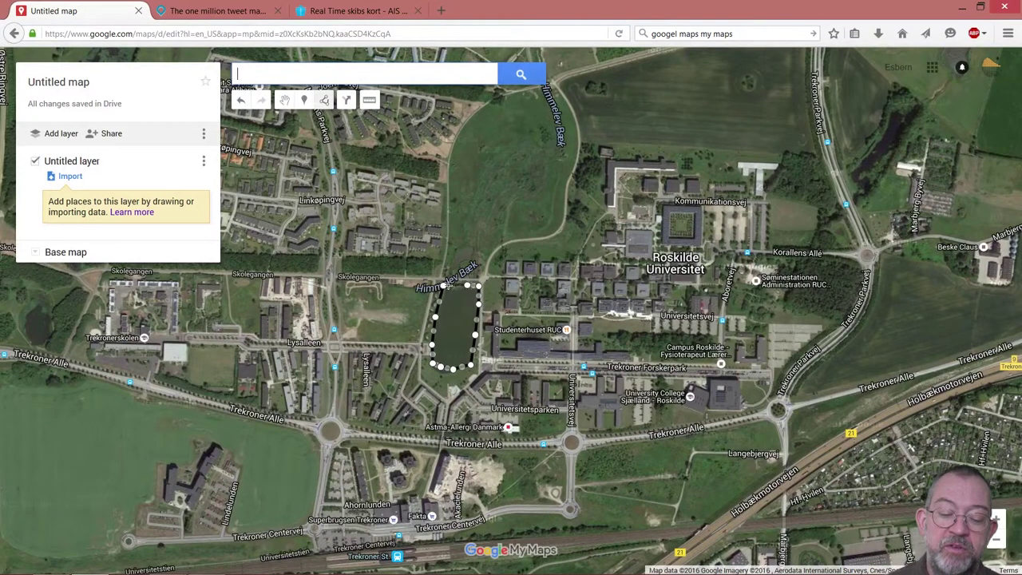
left_click(444, 286)
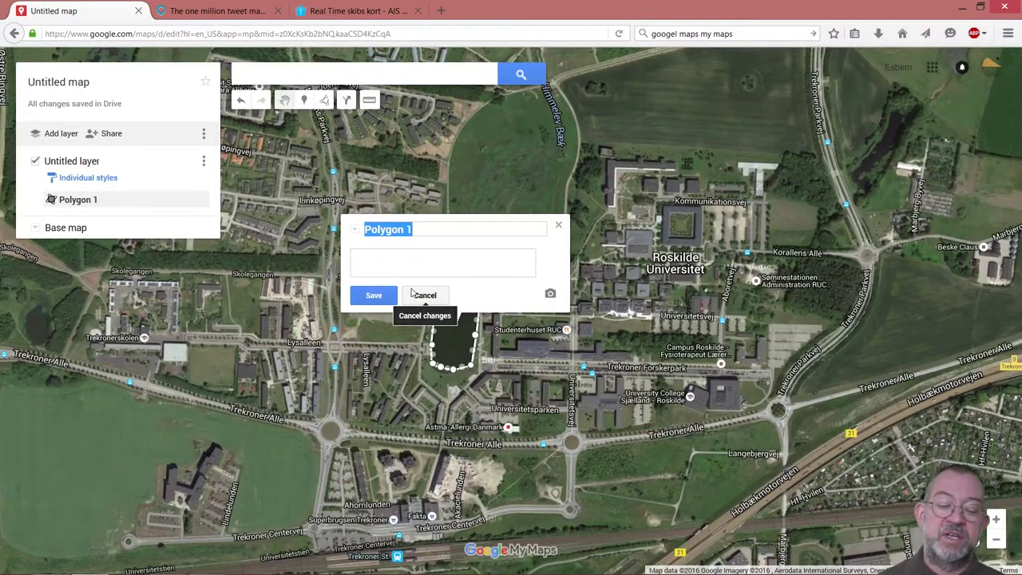
type("lake")
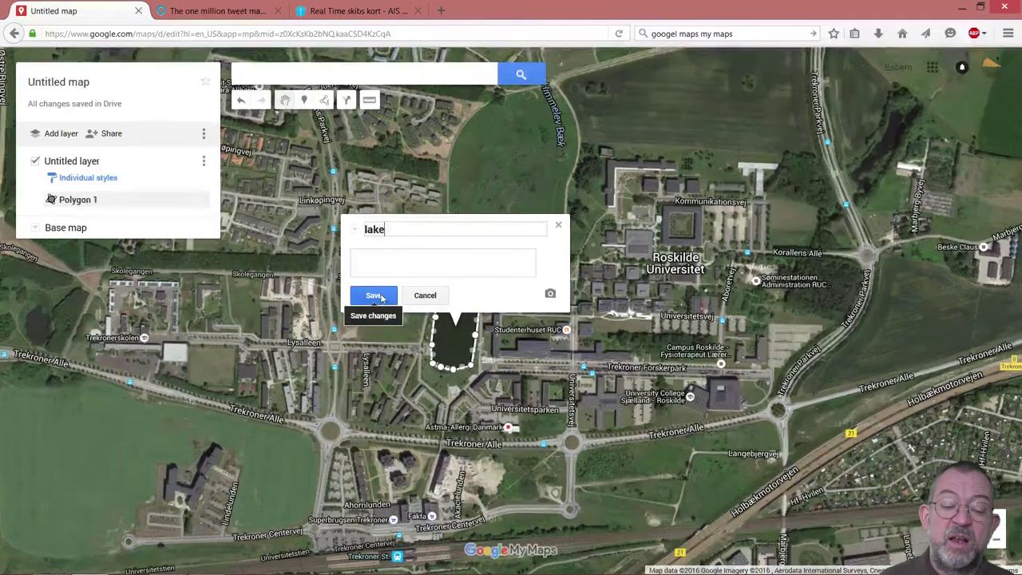
left_click(382, 297)
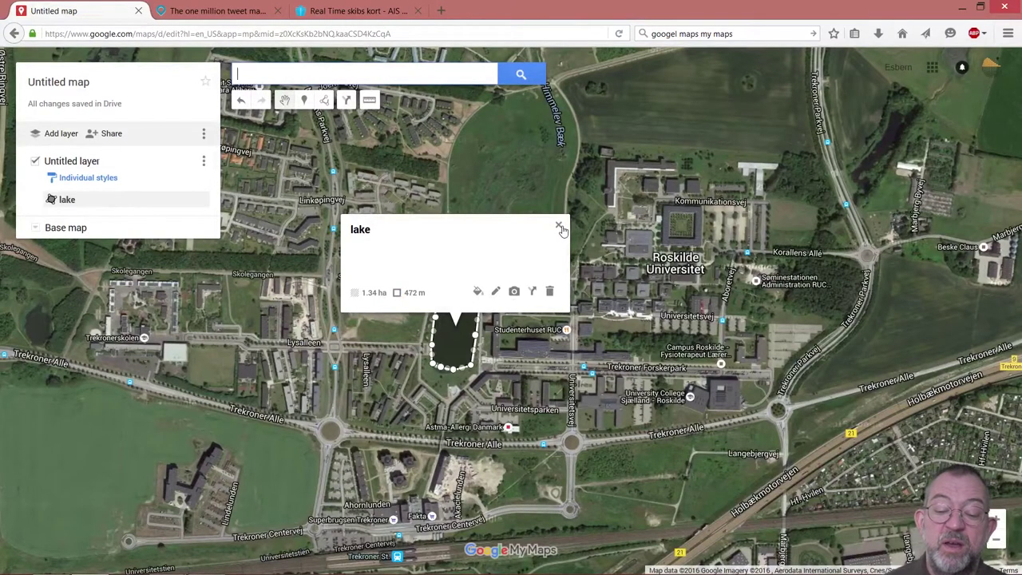
- Add the photo of the blue lake beside the campus building to the lake shape, using an image search for "ruc lake", and save
left_click(515, 292)
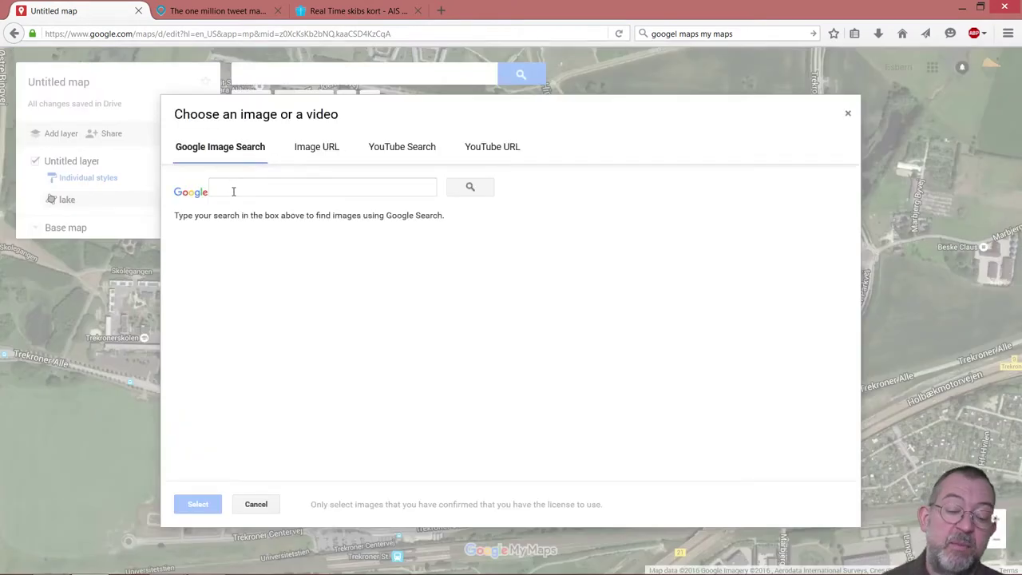
left_click(233, 191)
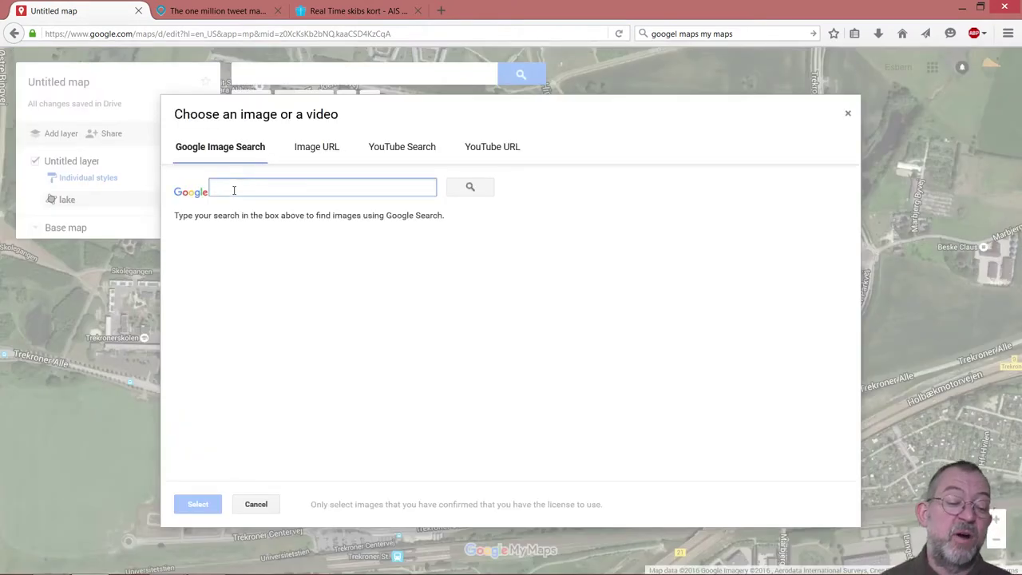
type("ru")
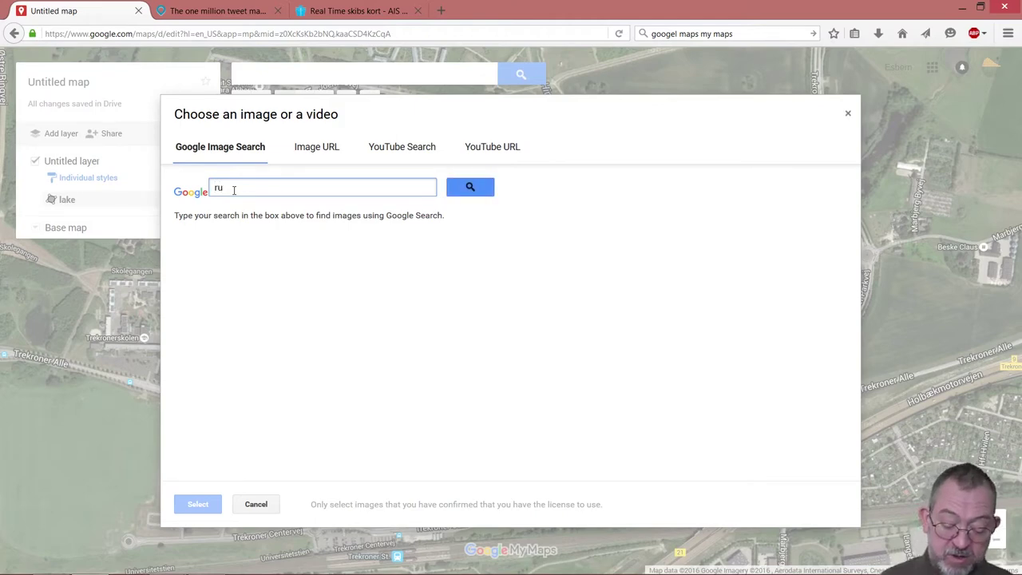
type("c lake")
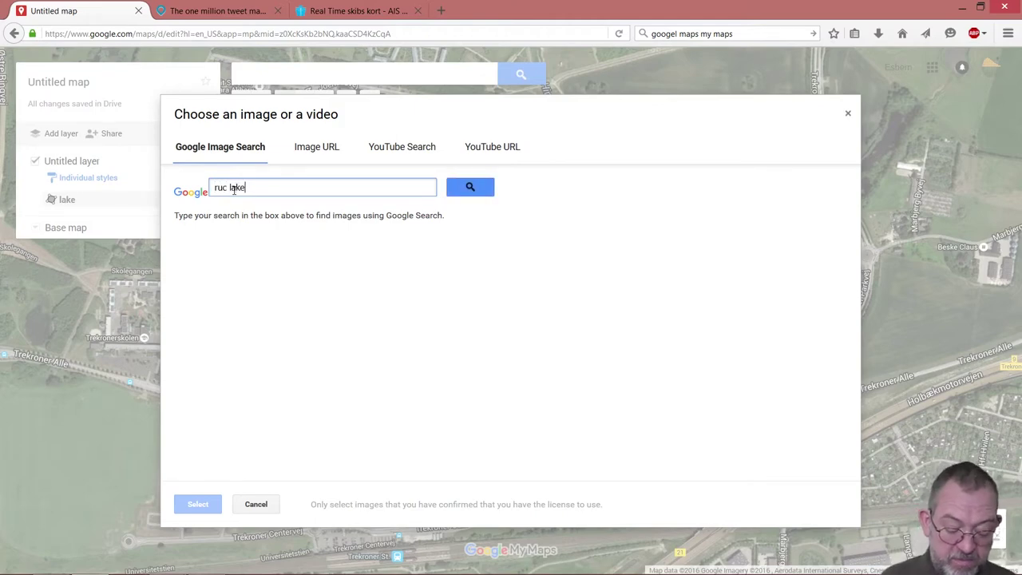
key("Return")
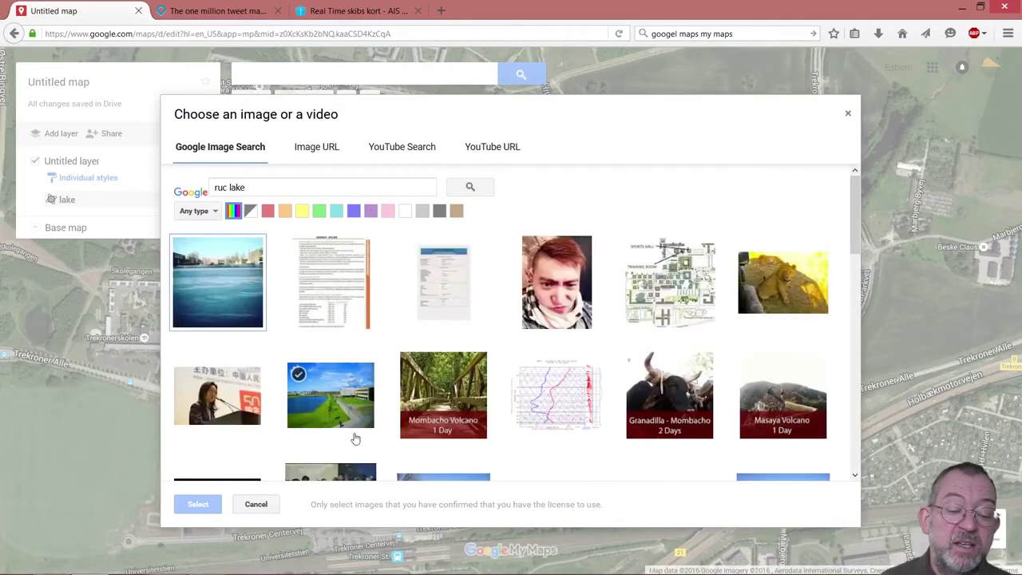
left_click(332, 397)
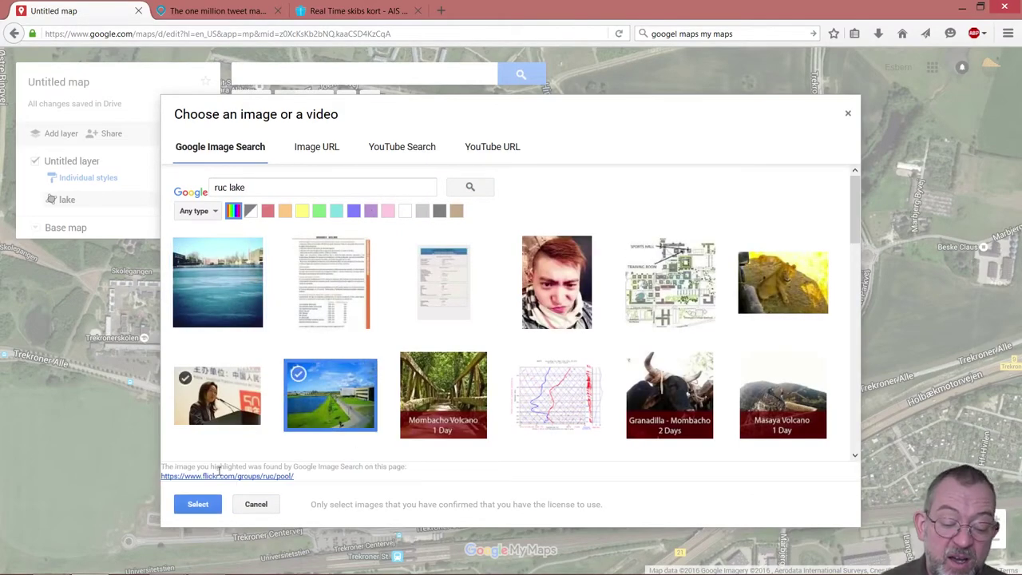
left_click(198, 503)
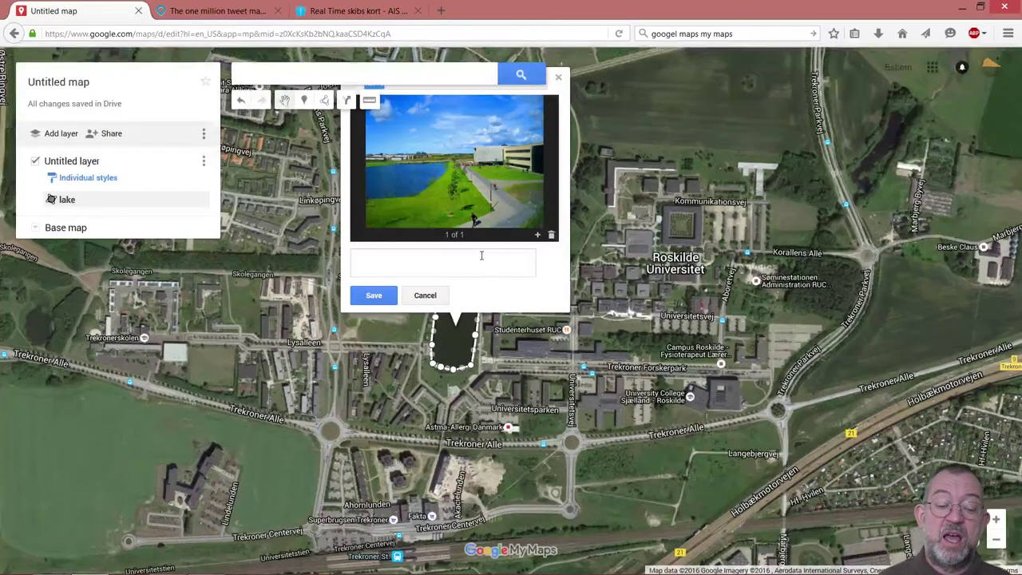
left_click(373, 295)
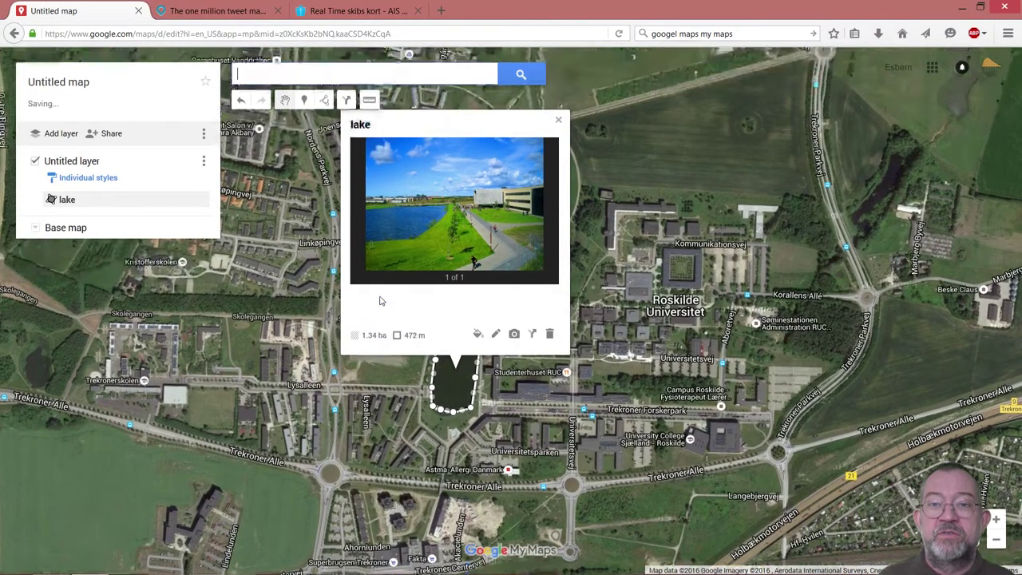
left_click(560, 126)
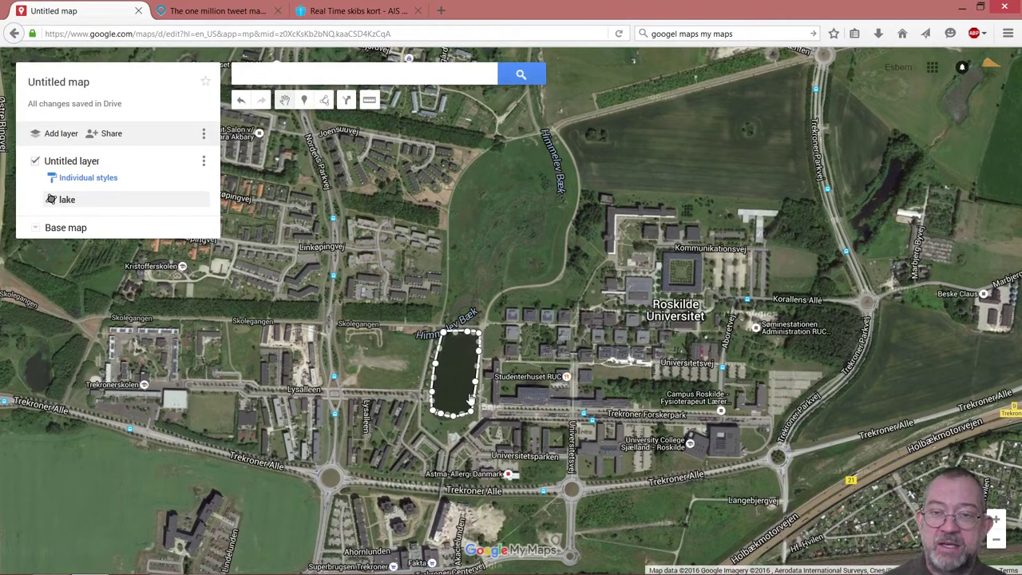
- Place a marker on the Roskilde Universitet campus and title it "GIS 1 + 2"
left_click(305, 100)
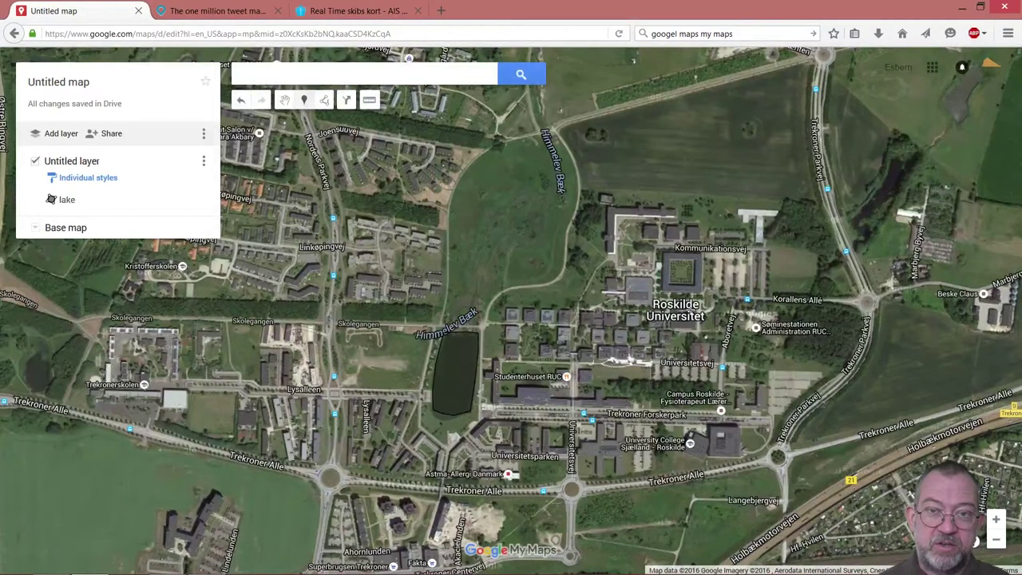
left_click(692, 310)
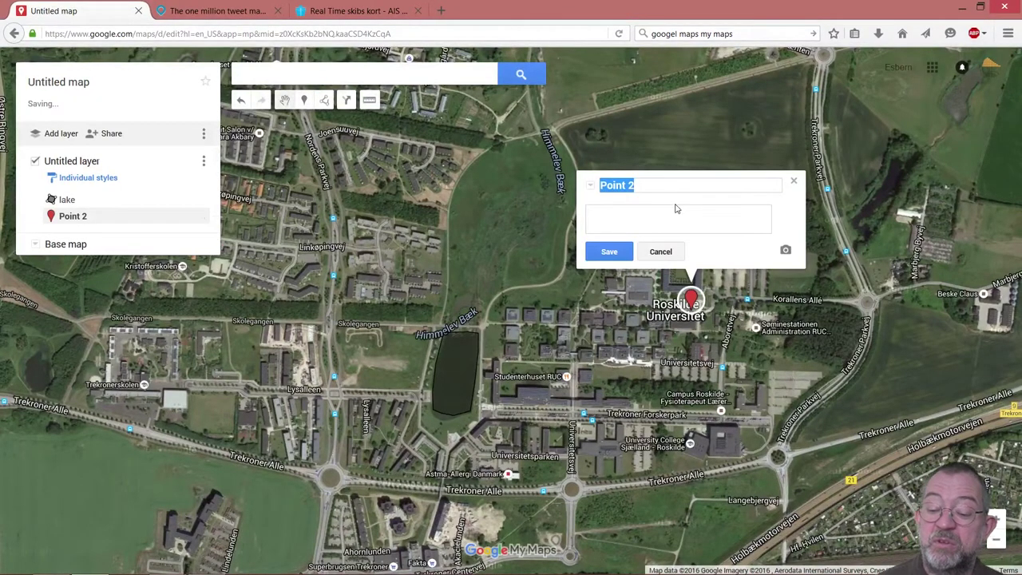
type("GIS ")
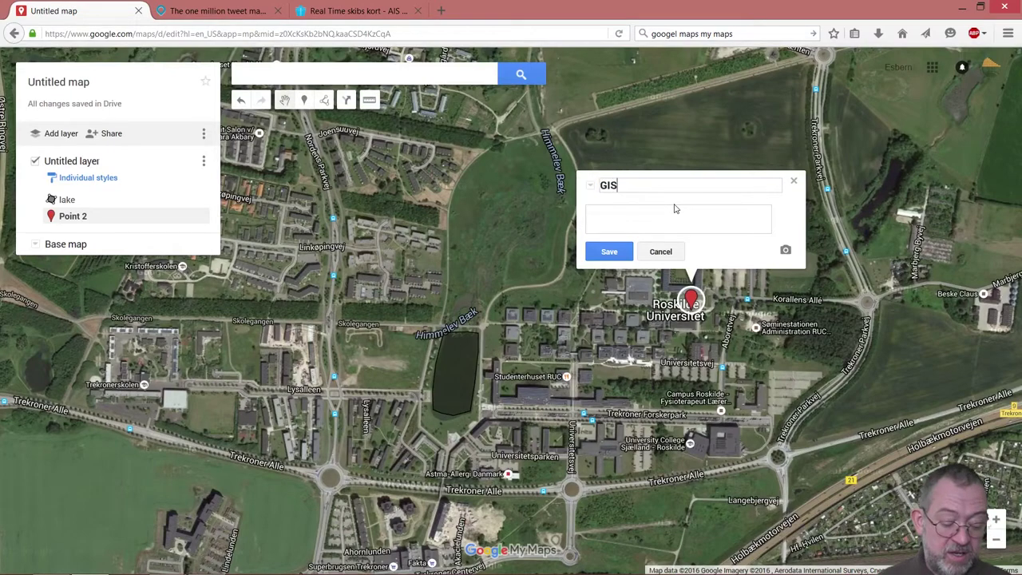
type("1 ")
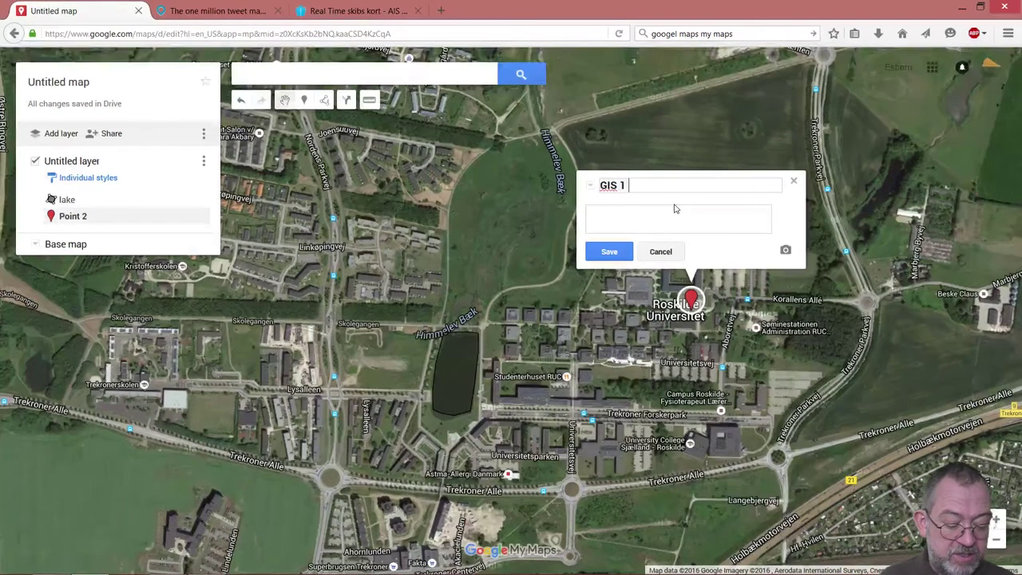
type("+ 2")
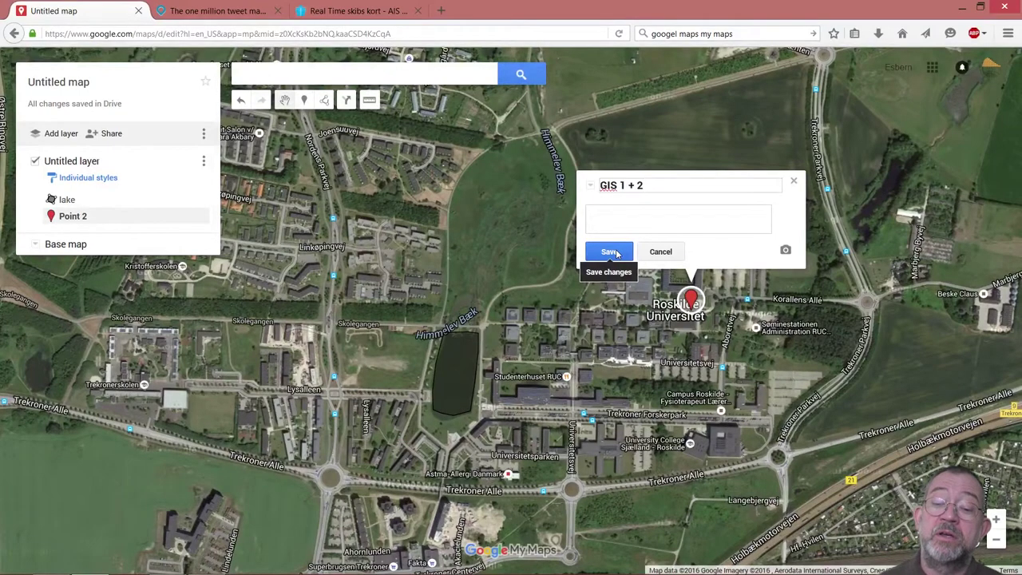
- Add the description "we mave our lectures here" to the campus marker, save it and close its details
left_click(611, 214)
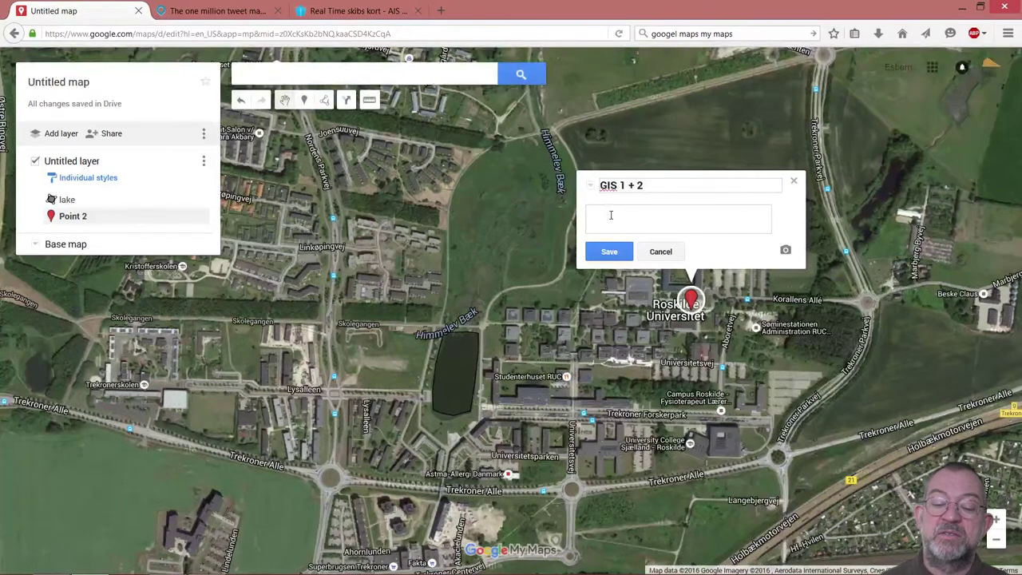
type("we ")
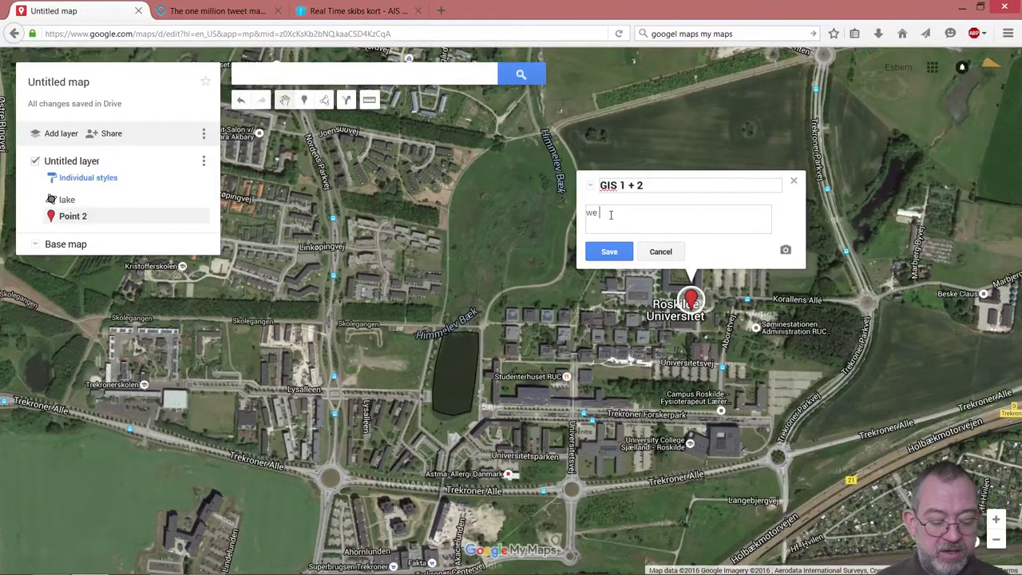
type("mave ")
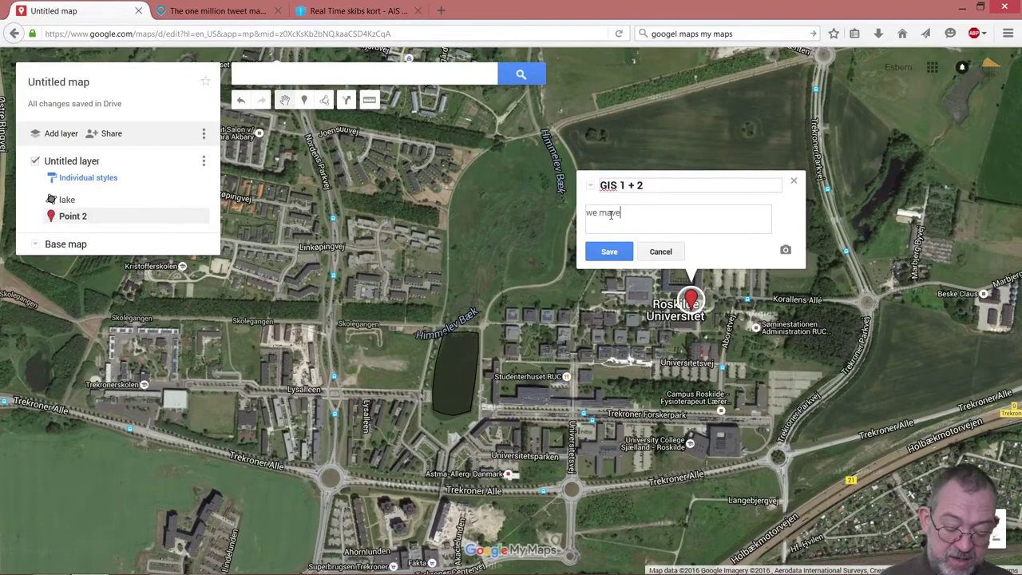
type("our ")
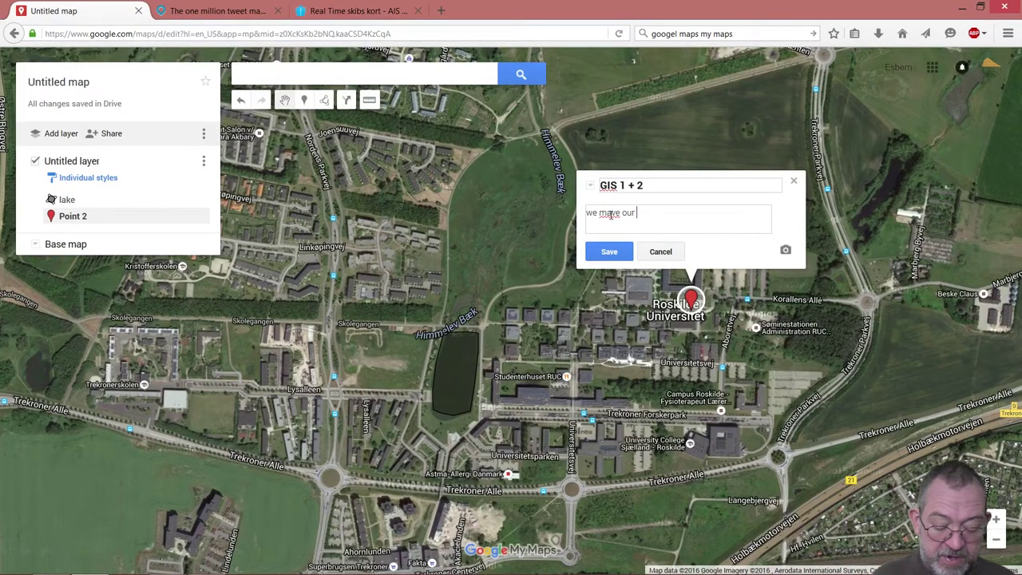
type("lectures ")
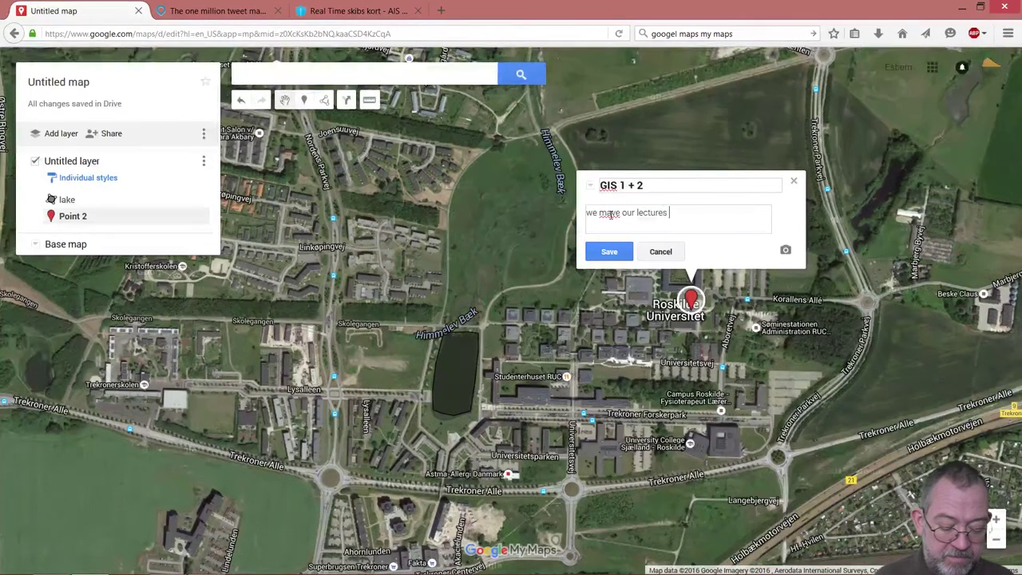
type("here")
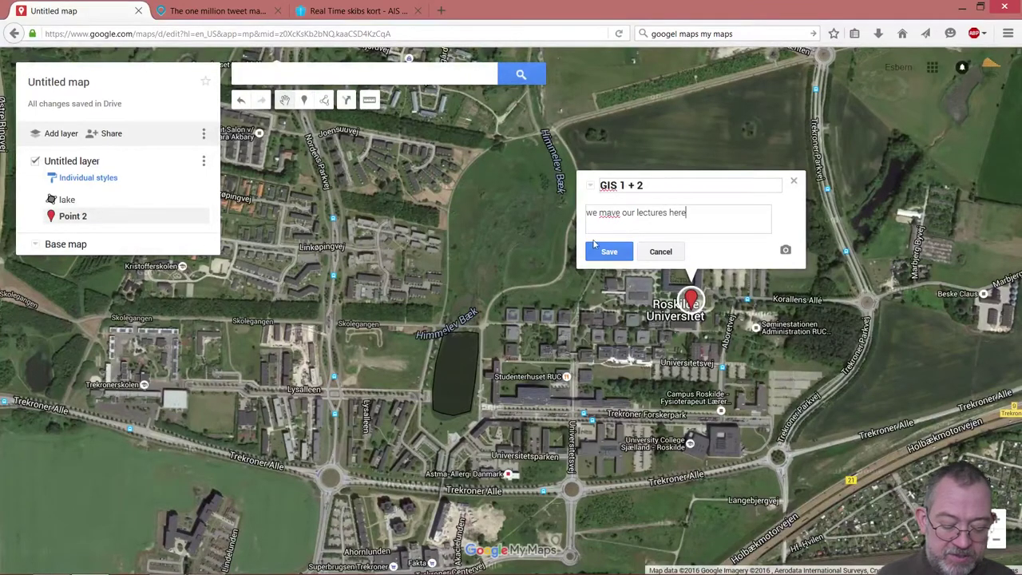
left_click(607, 252)
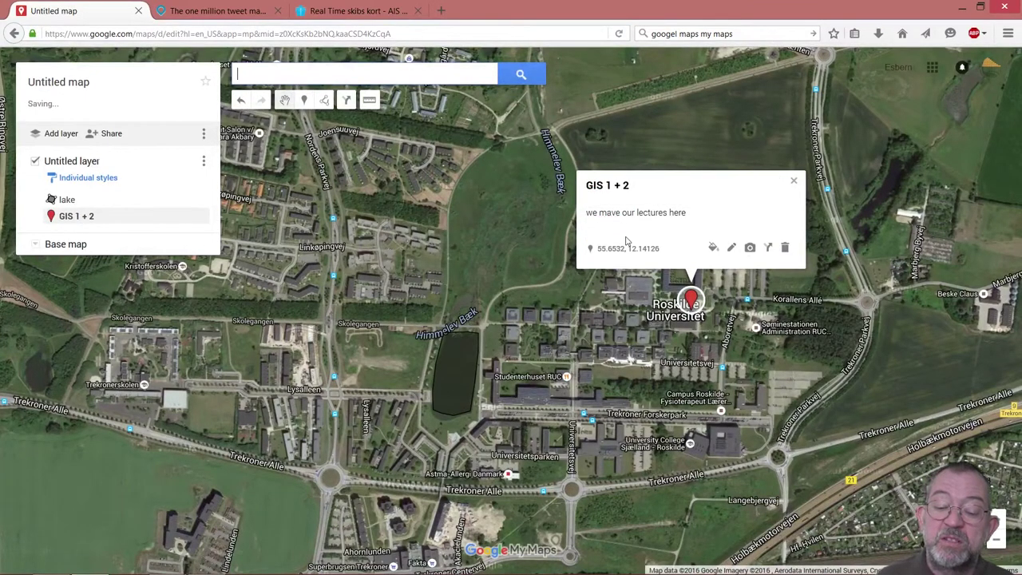
left_click(793, 181)
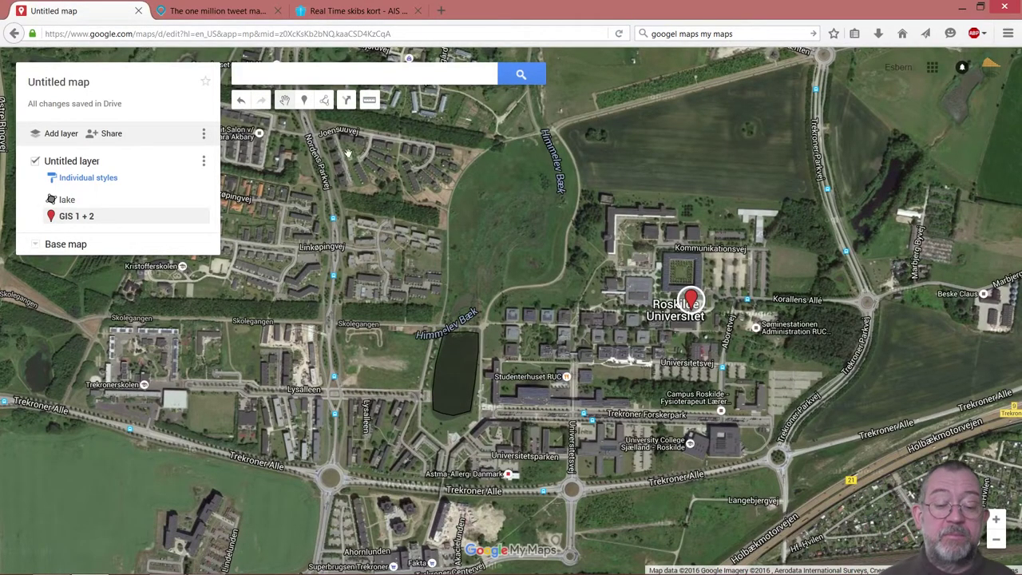
- Draw a line along the footpaths from Trekroner St. past the lake's south end and Studenterhuset RUC to the campus marker
left_click(324, 101)
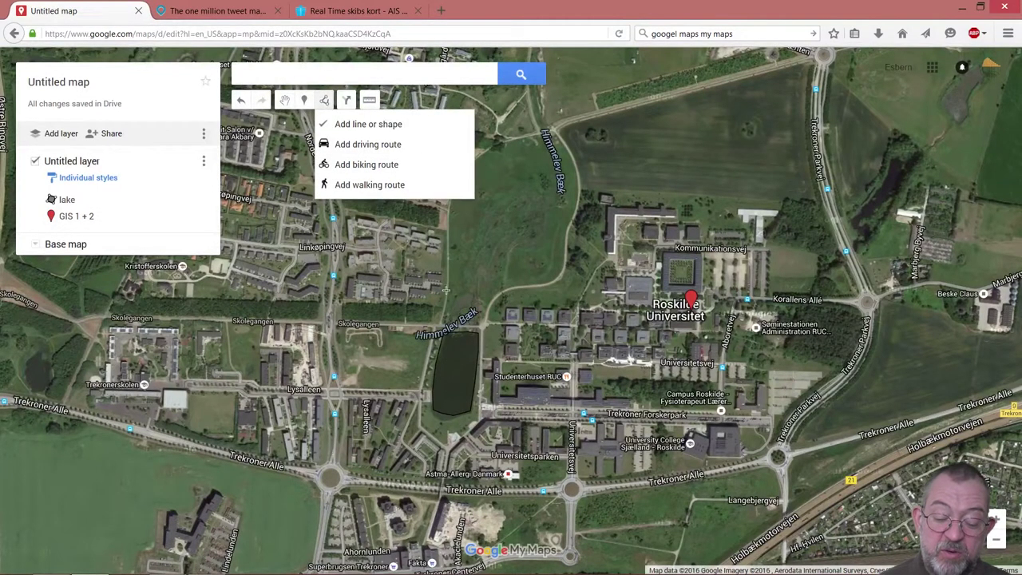
left_click(285, 101)
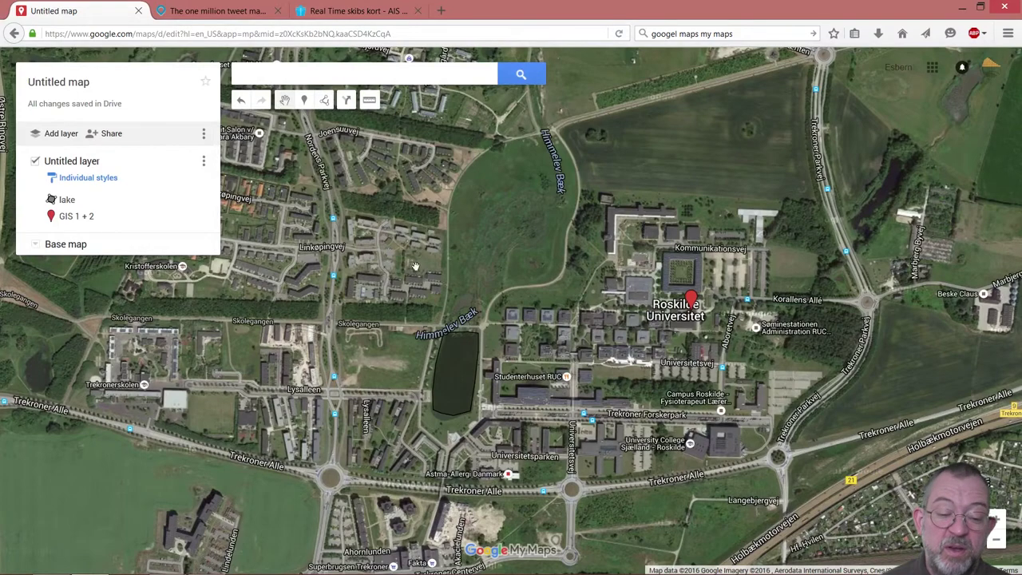
left_click_drag(515, 493, 527, 429)
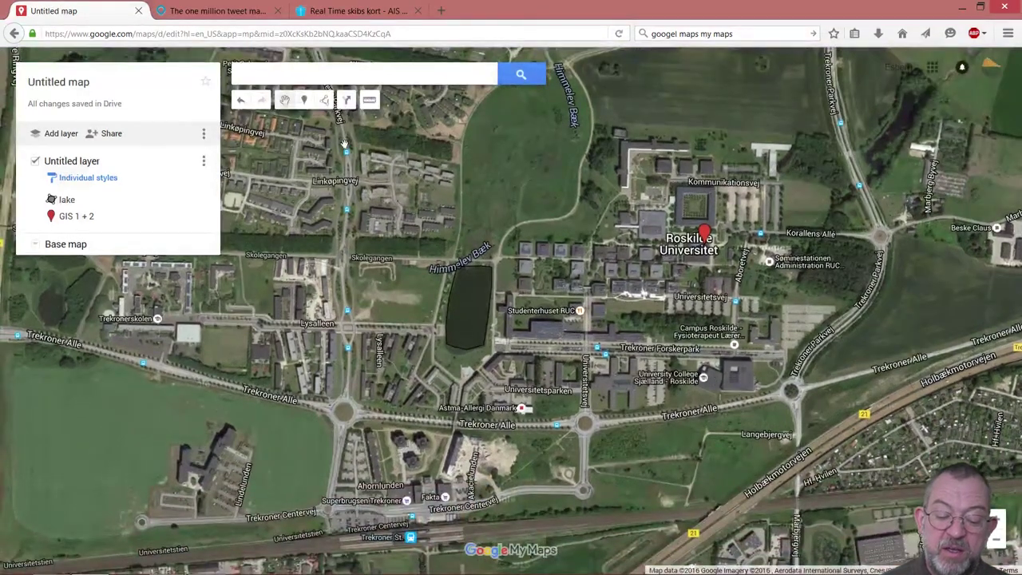
left_click(325, 101)
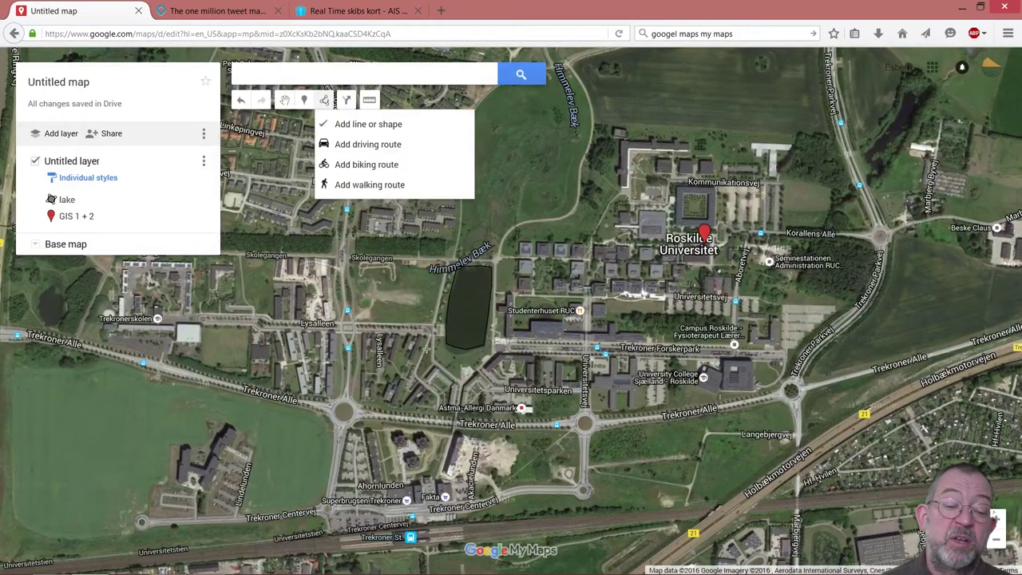
left_click(425, 517)
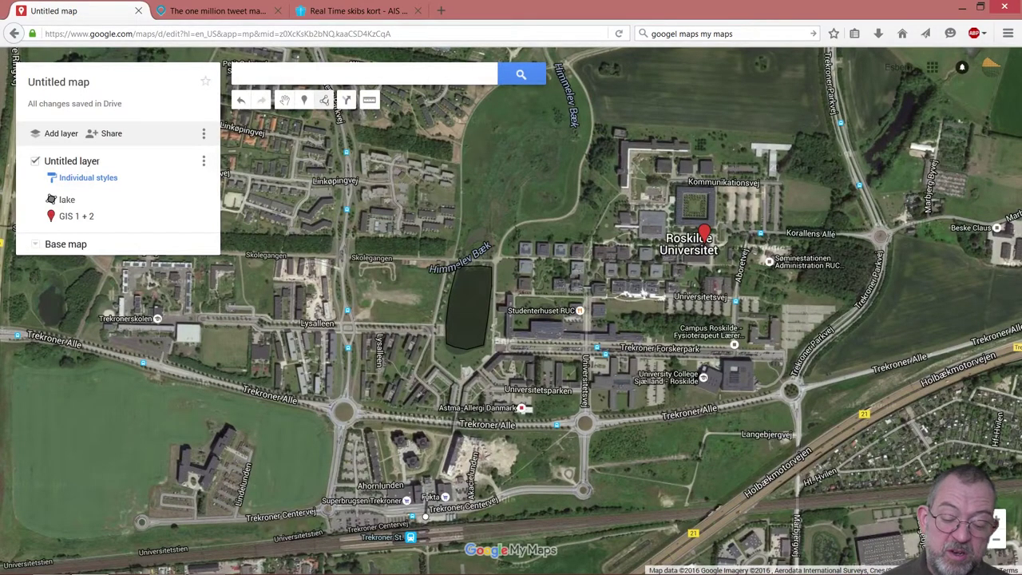
left_click(433, 484)
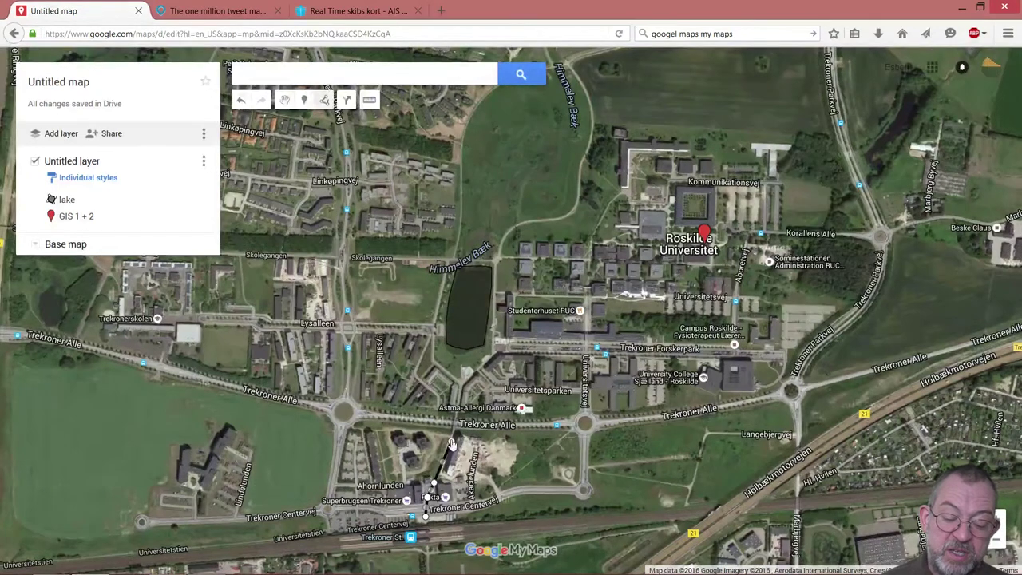
left_click(453, 439)
left_click(466, 384)
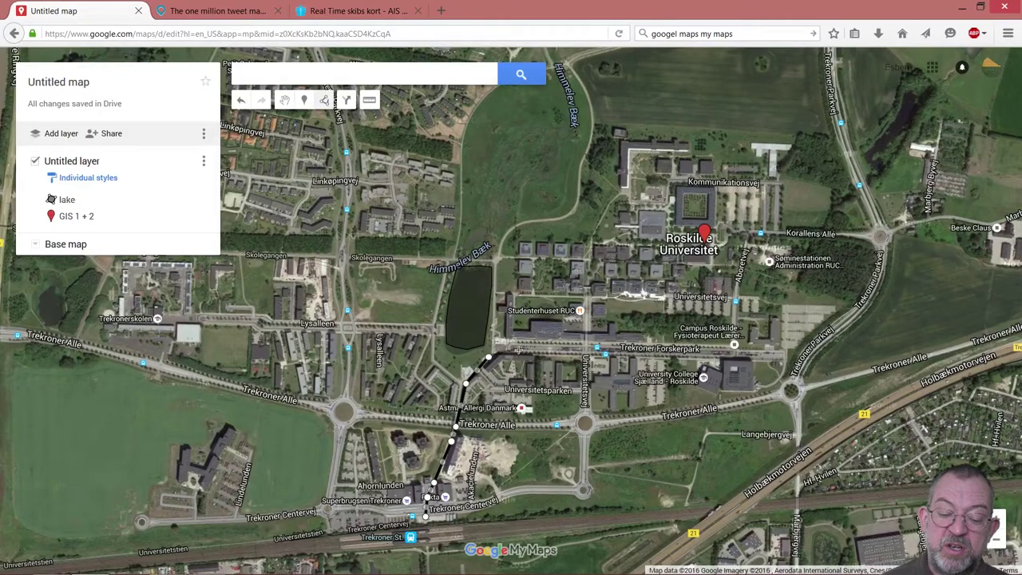
left_click(489, 355)
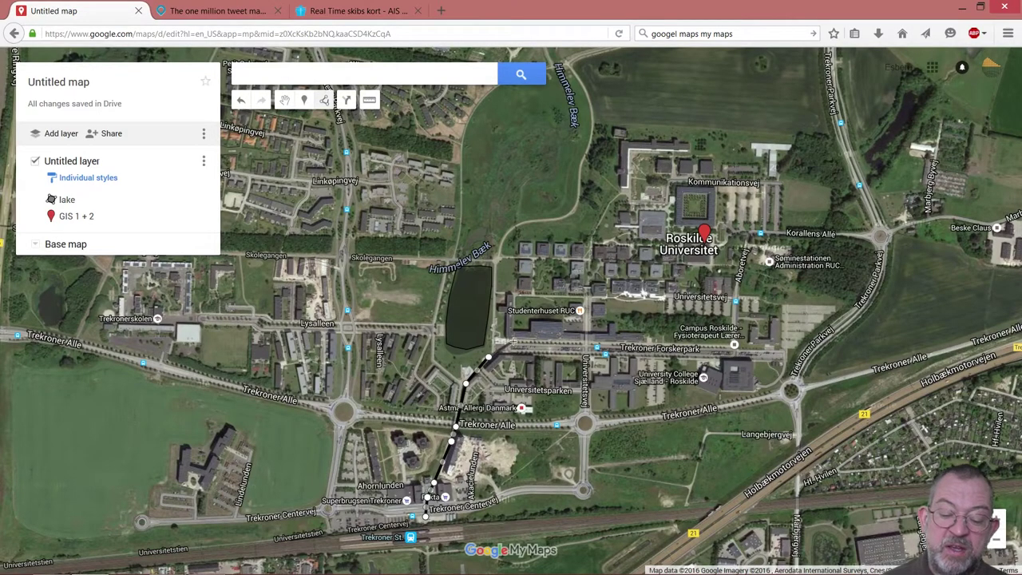
left_click(514, 341)
left_click(588, 341)
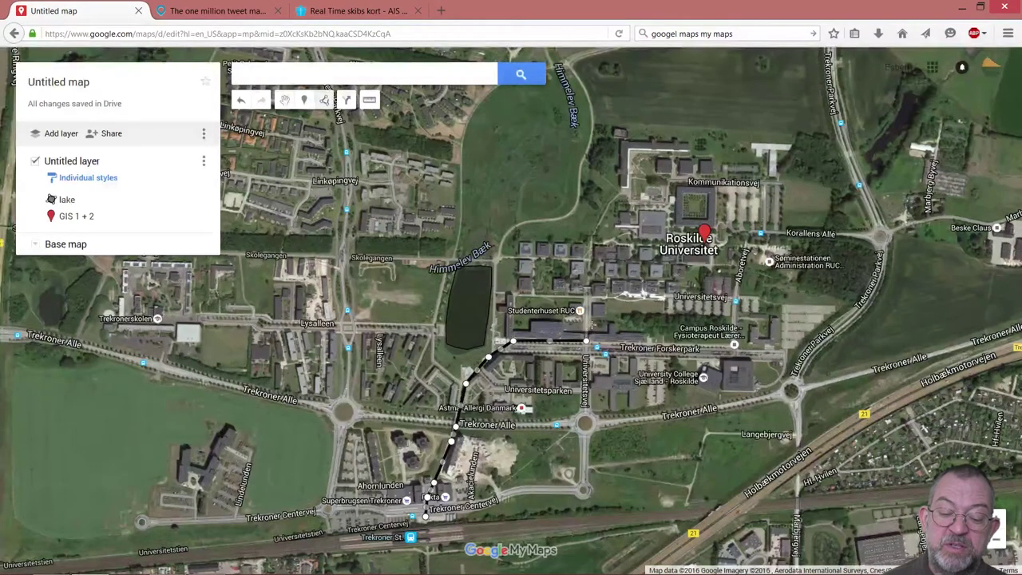
left_click(589, 281)
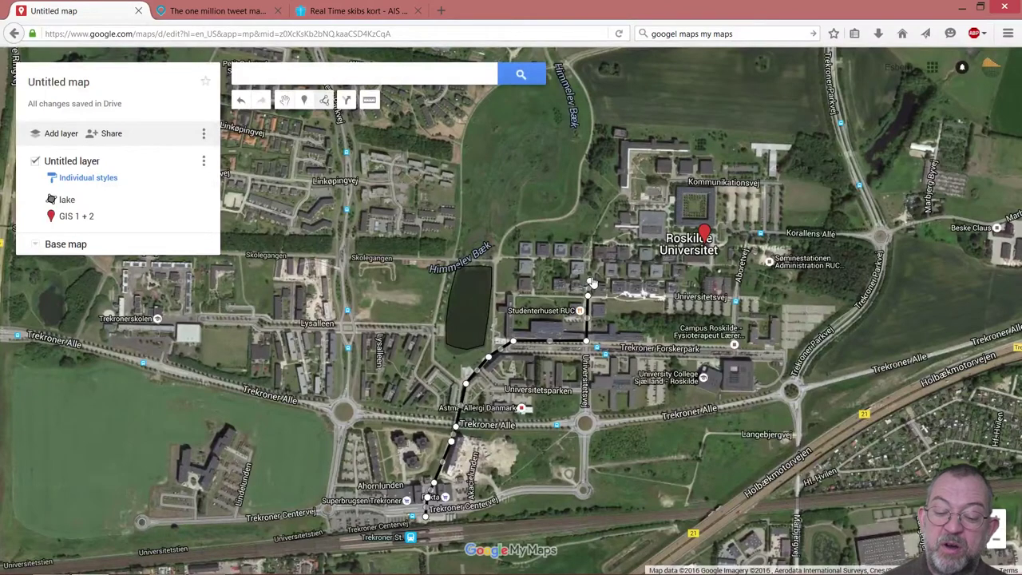
left_click(664, 264)
left_click(681, 262)
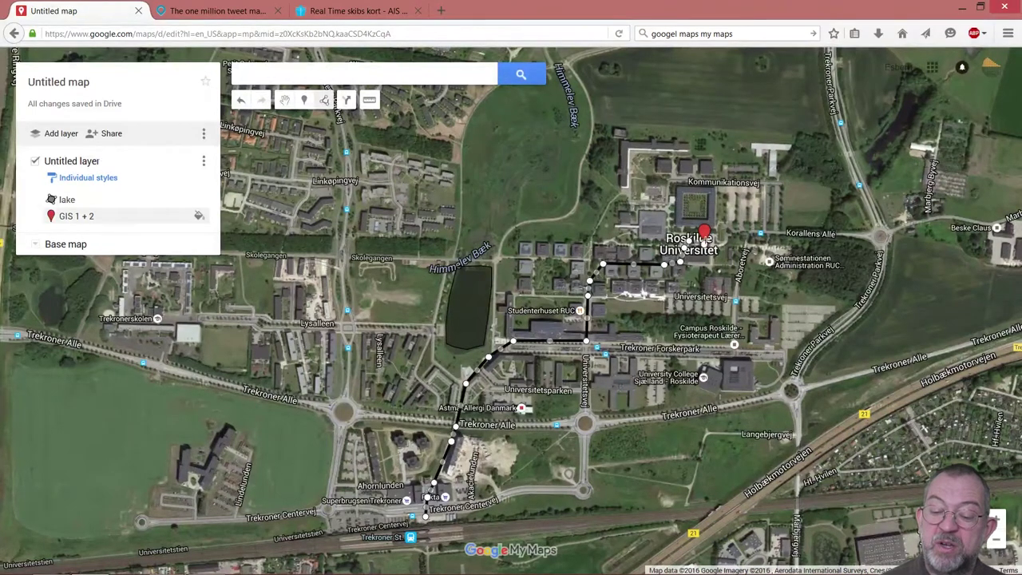
double_click(703, 240)
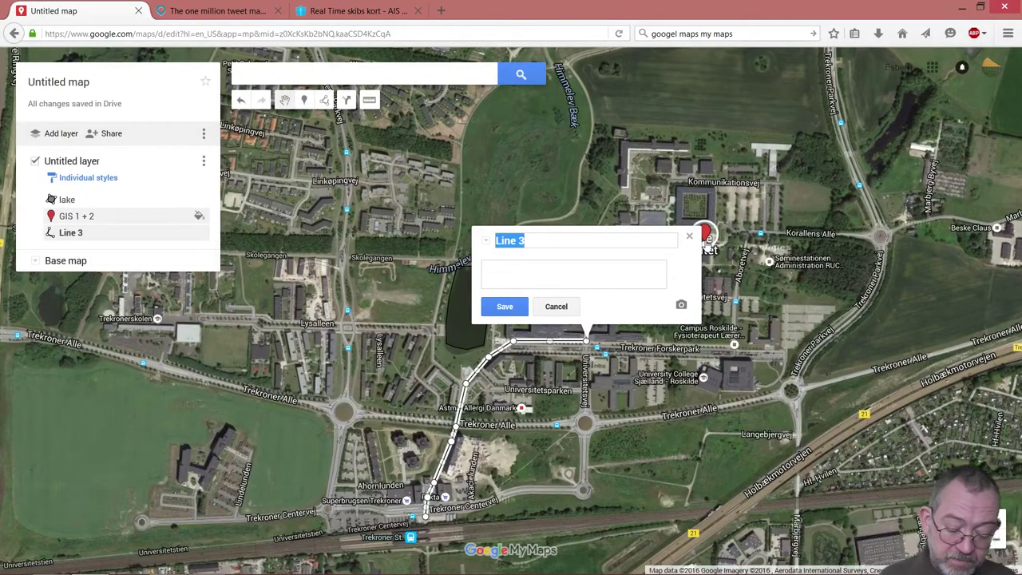
- Name the line "From station to lr", save it and close its details
type("vay")
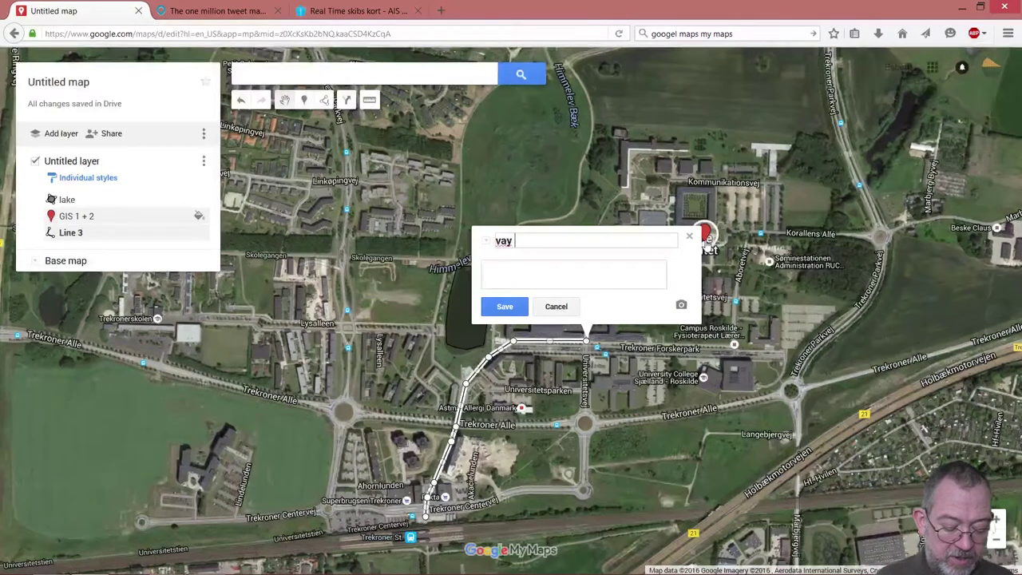
type(" t")
key("BackSpace")
key("BackSpace")
key("BackSpace")
key("BackSpace")
key("BackSpace")
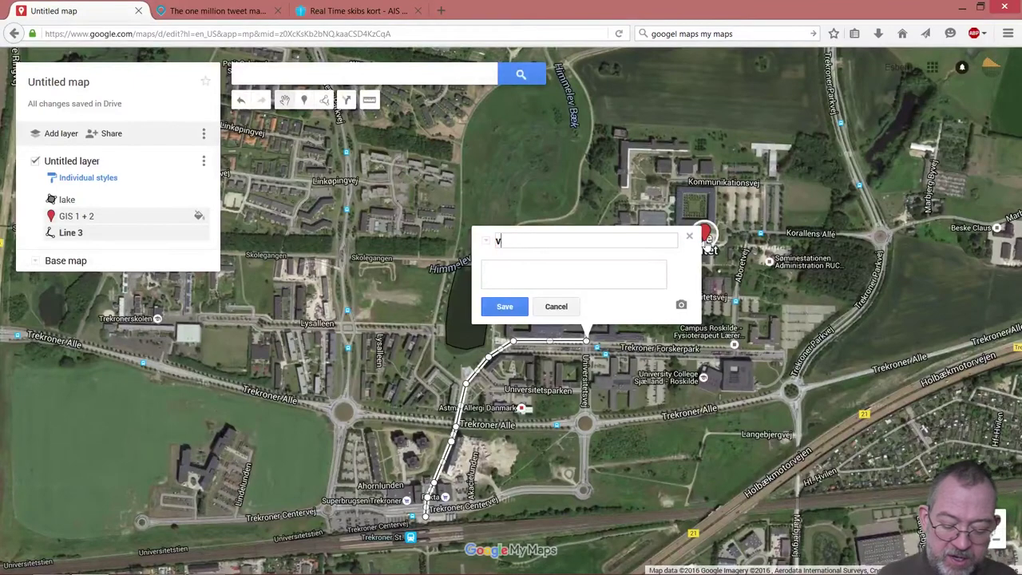
type("Fram")
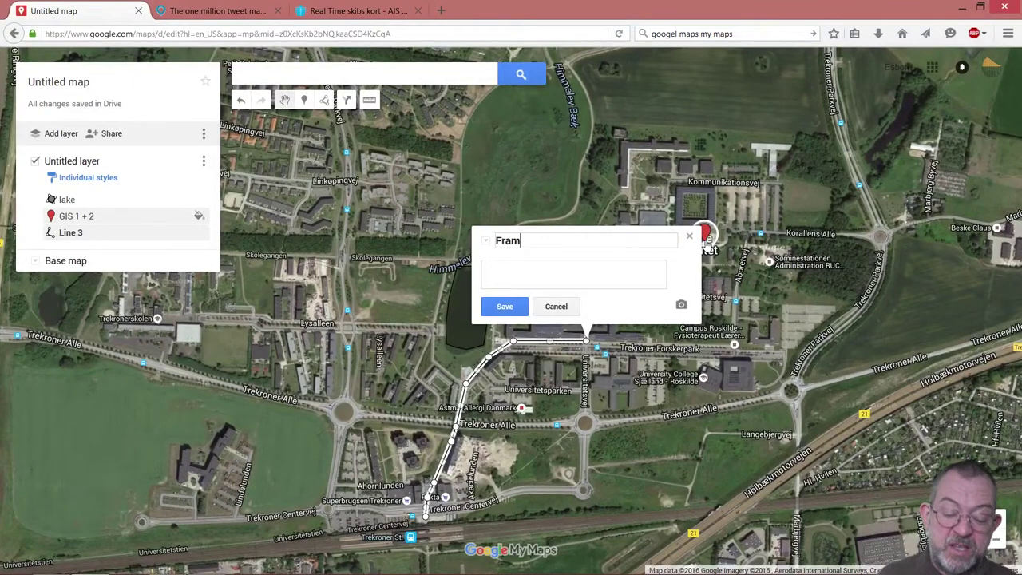
key("BackSpace")
key("BackSpace")
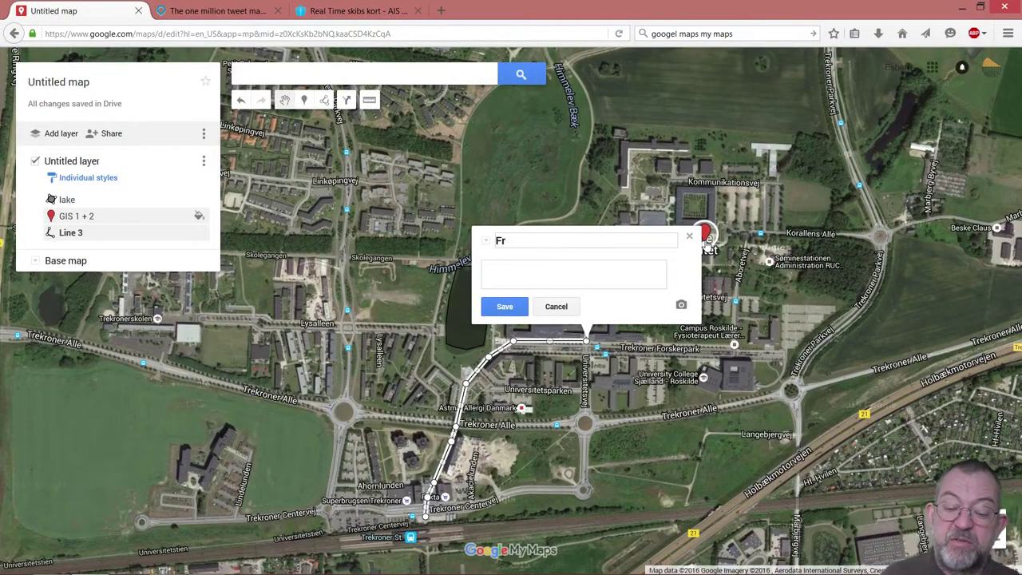
type("om stat")
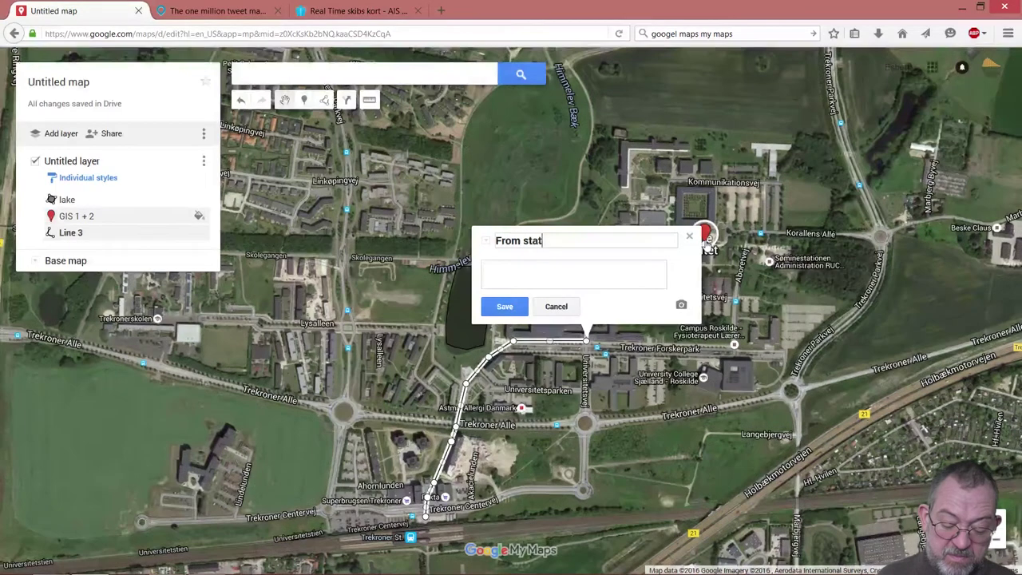
type("ion to ")
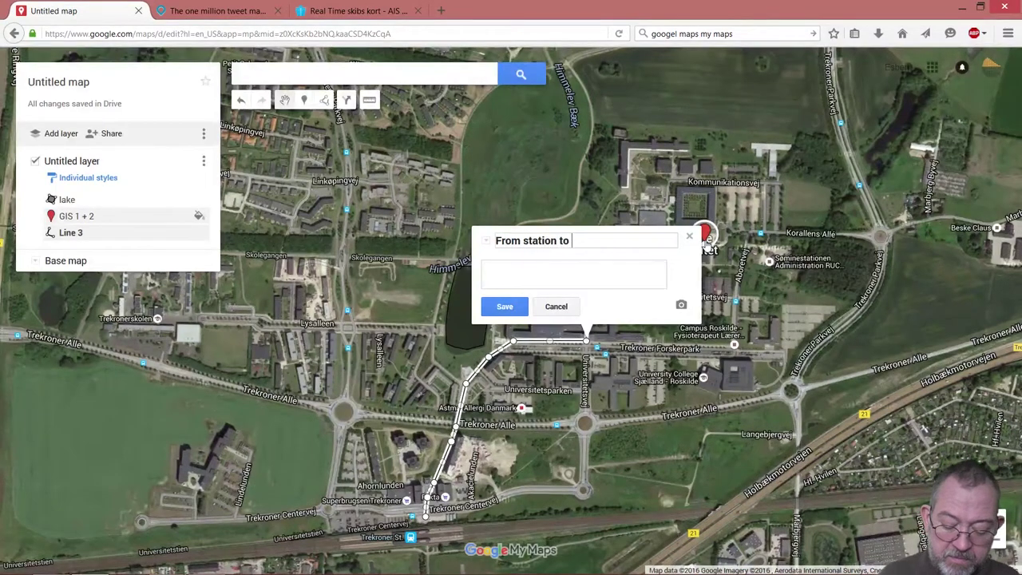
type("Ir")
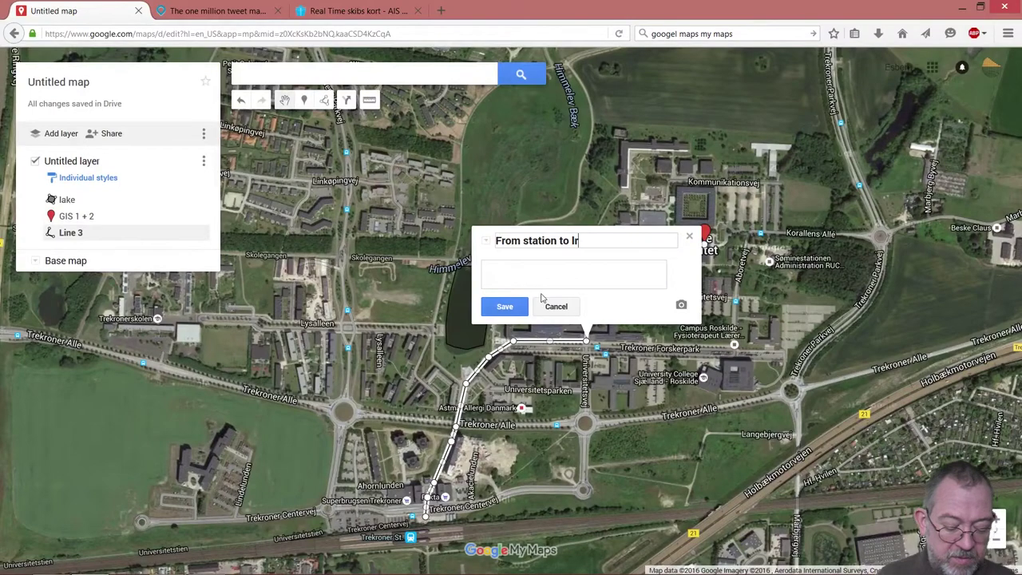
left_click(506, 308)
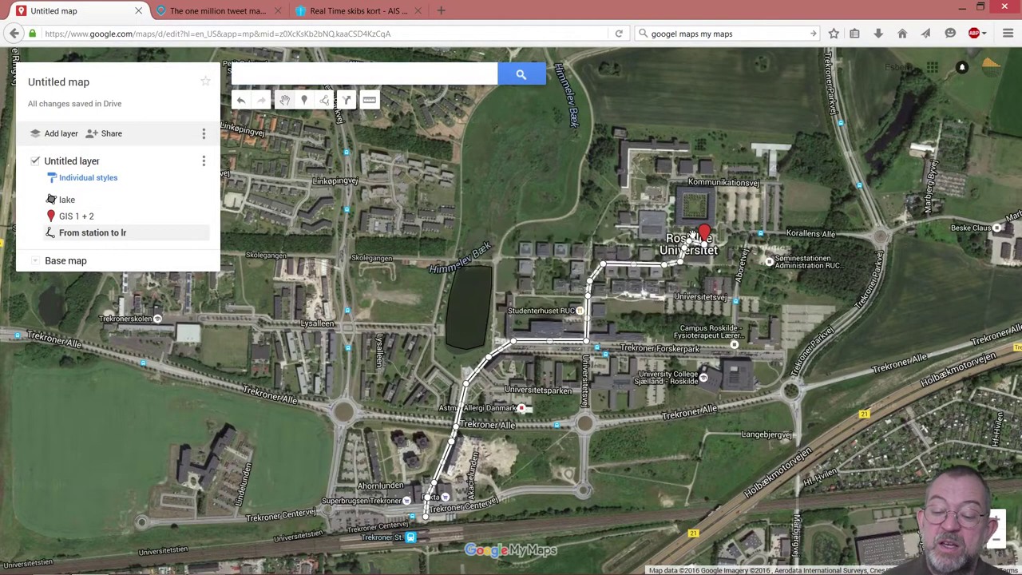
left_click(689, 235)
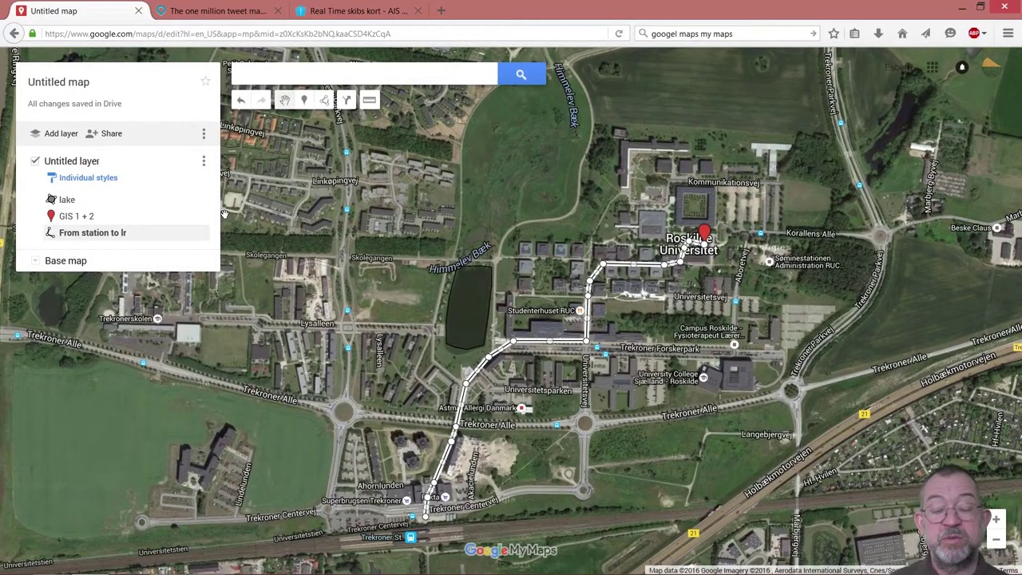
- Export the entire map as a .KML file instead of .KMZ and start its download
left_click(203, 134)
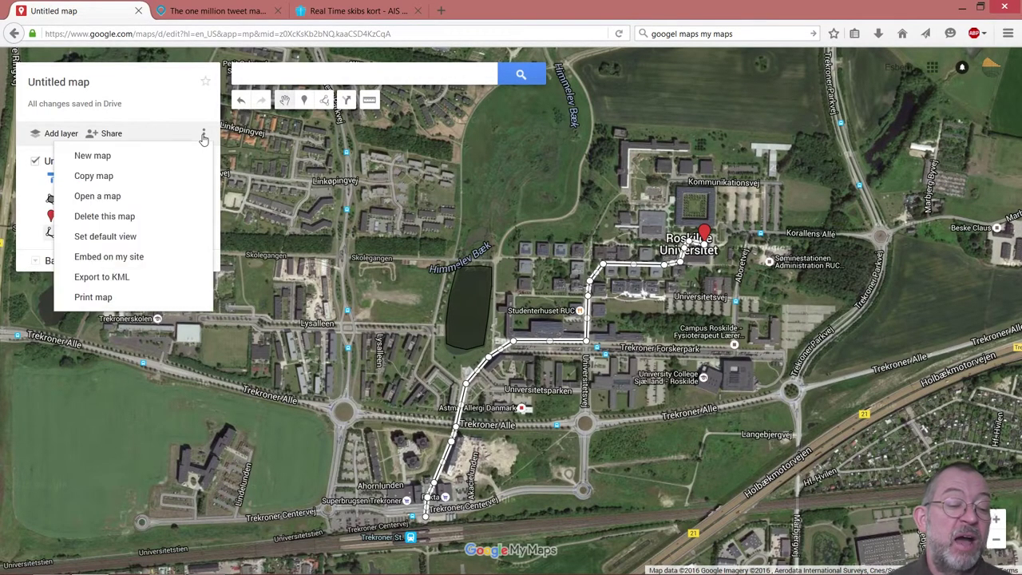
left_click(125, 278)
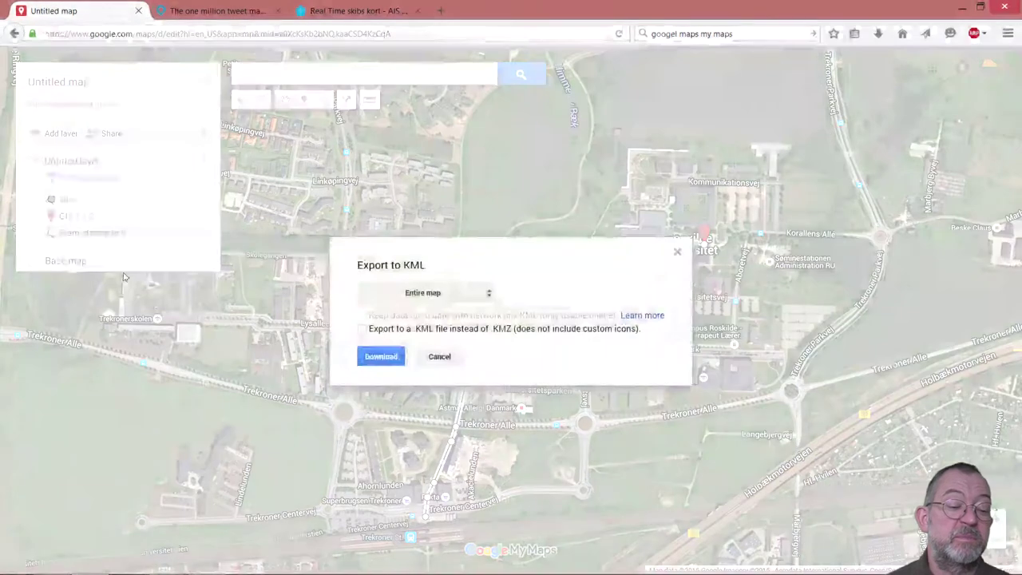
left_click(362, 329)
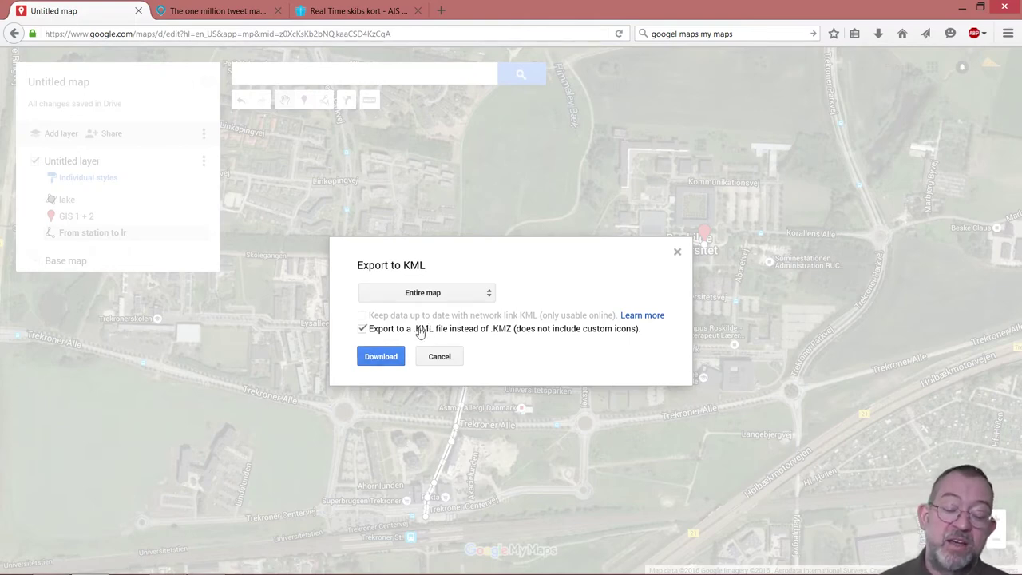
left_click(382, 359)
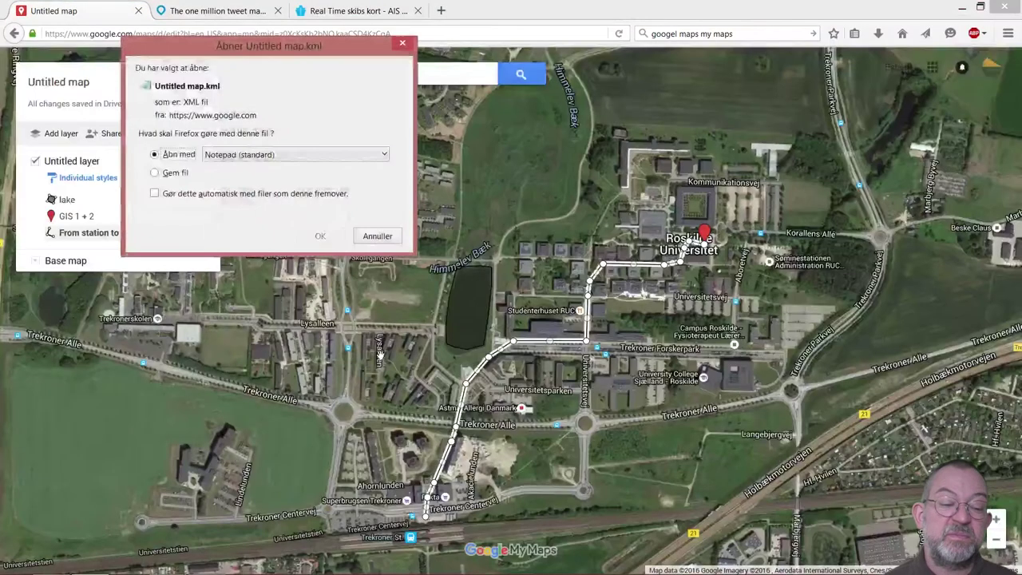
- Open the downloaded Untitled map.kml with Notepad and maximize its window
left_click(160, 175)
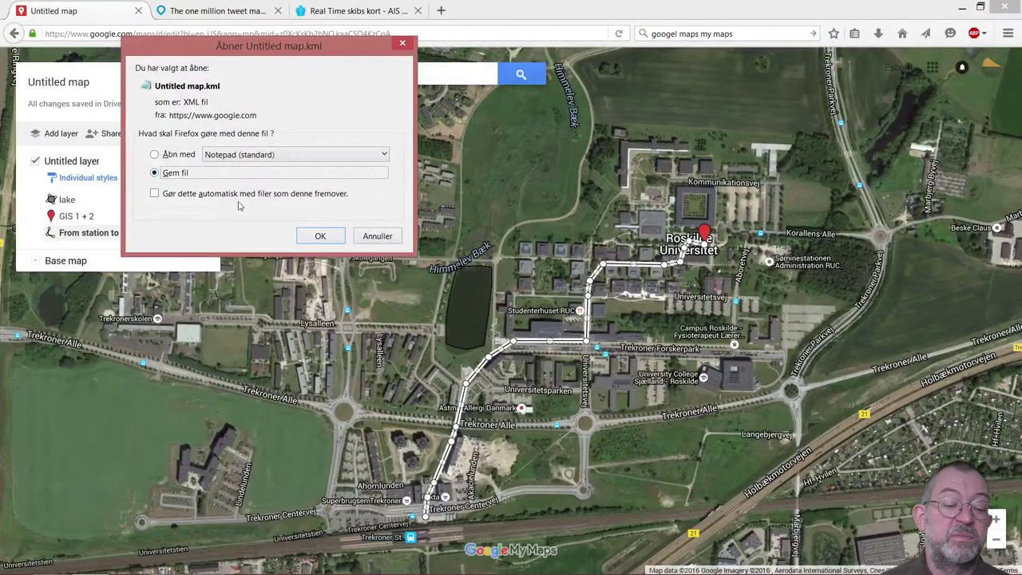
left_click(155, 155)
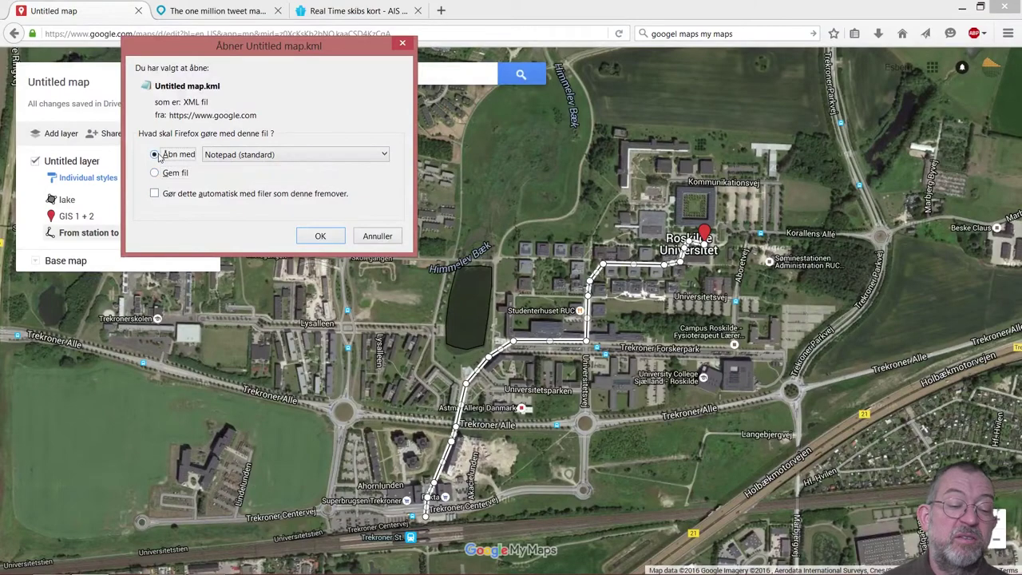
left_click(327, 155)
left_click(327, 155)
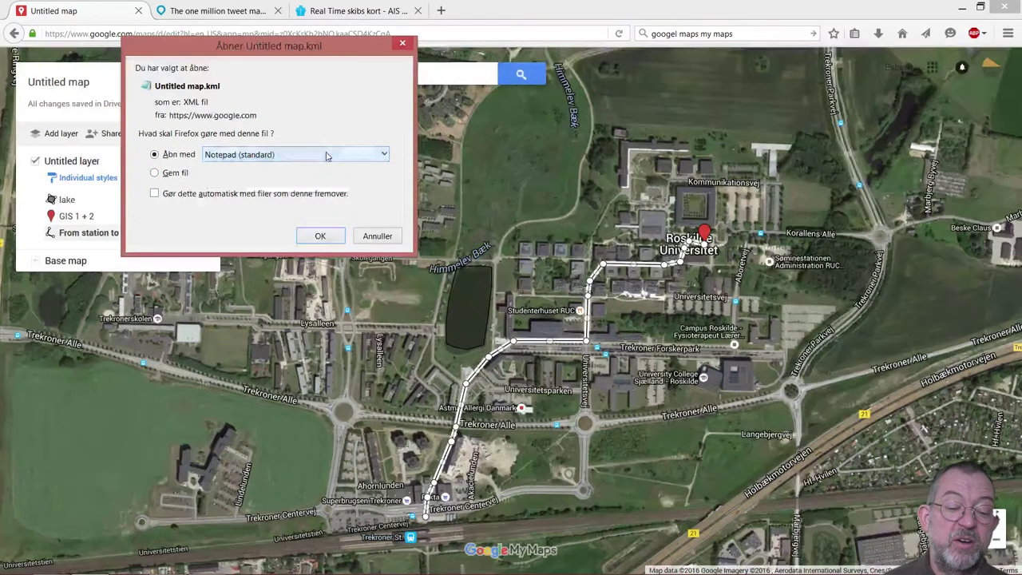
left_click(320, 238)
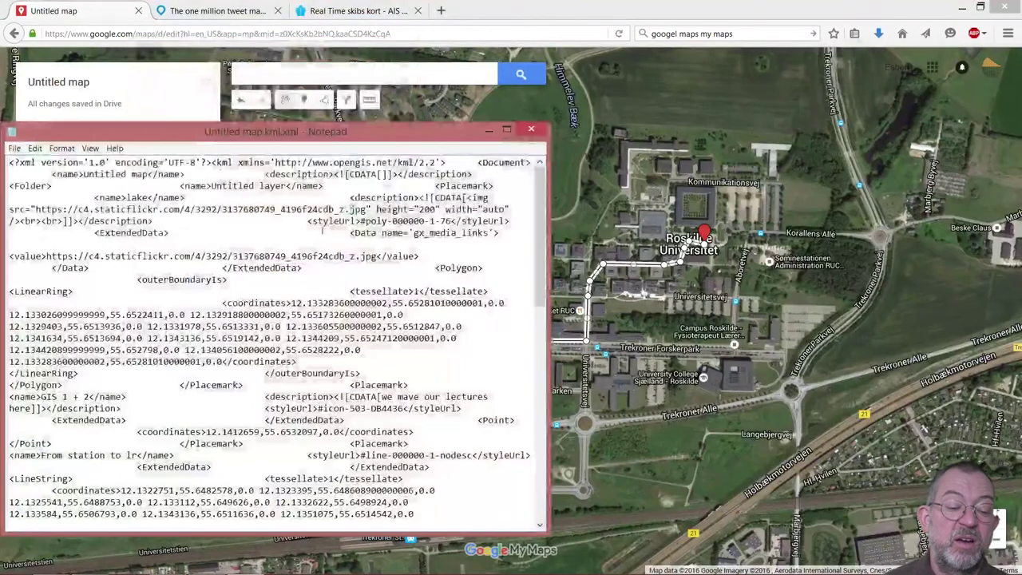
left_click(507, 130)
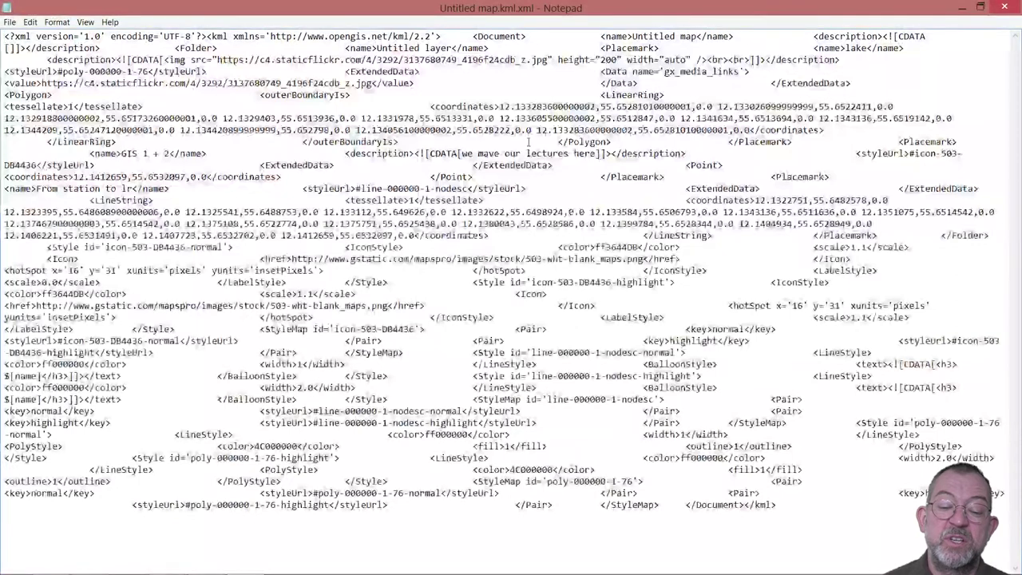
- Try viewing the KML text without word wrap, look into the font settings, and restore word wrap
left_click(85, 22)
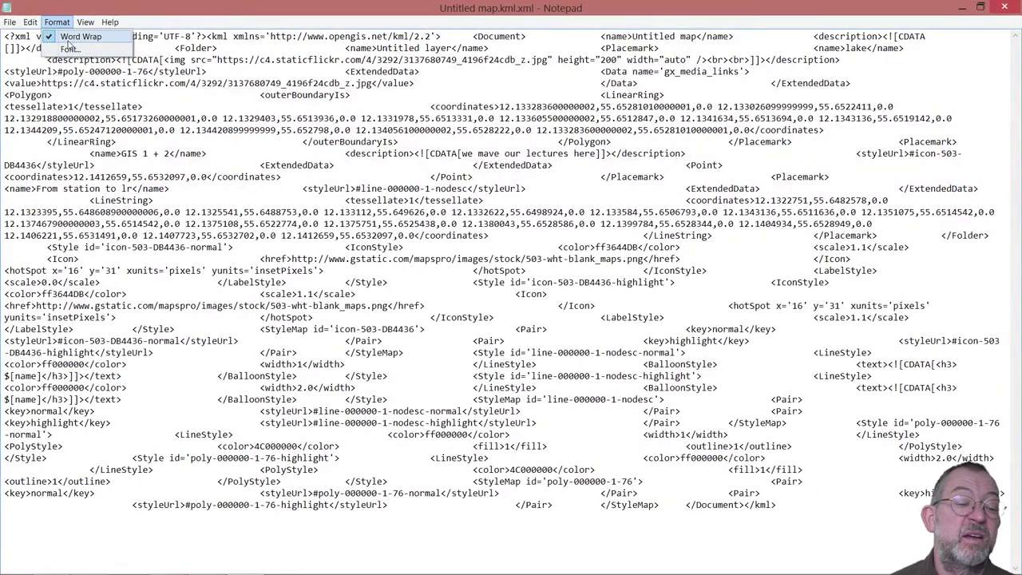
left_click(73, 37)
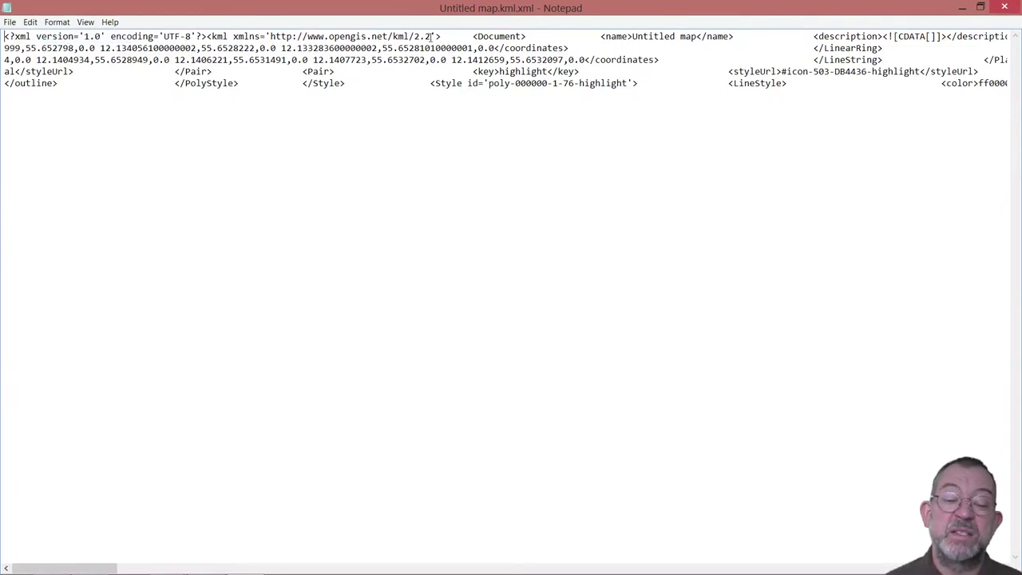
left_click(57, 21)
left_click(70, 48)
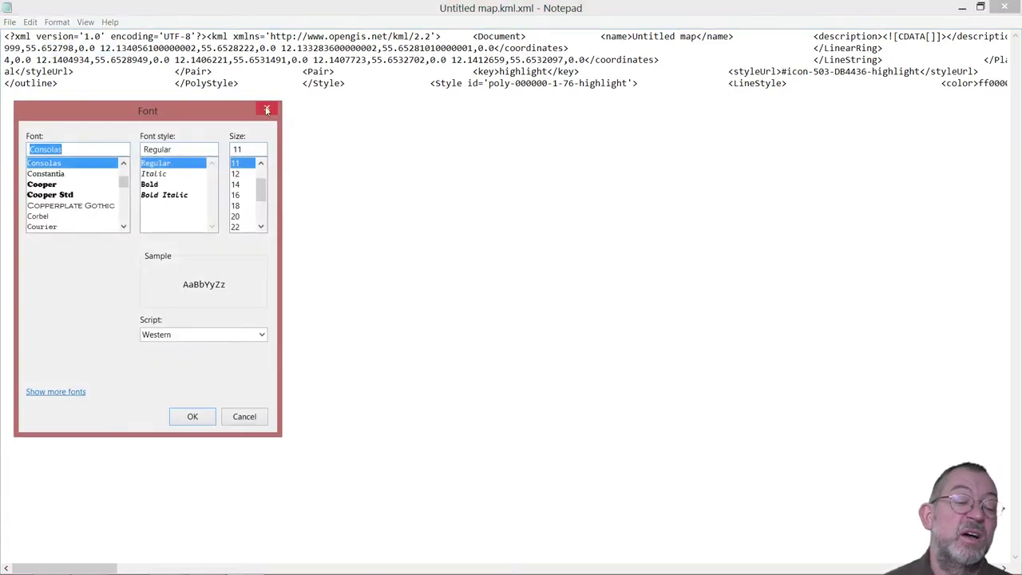
left_click(266, 108)
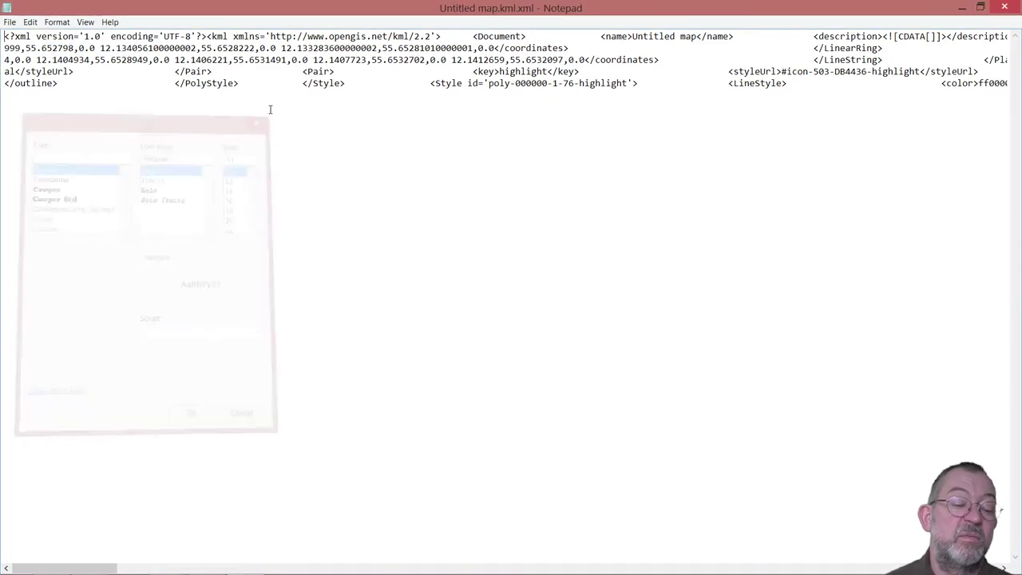
left_click(57, 21)
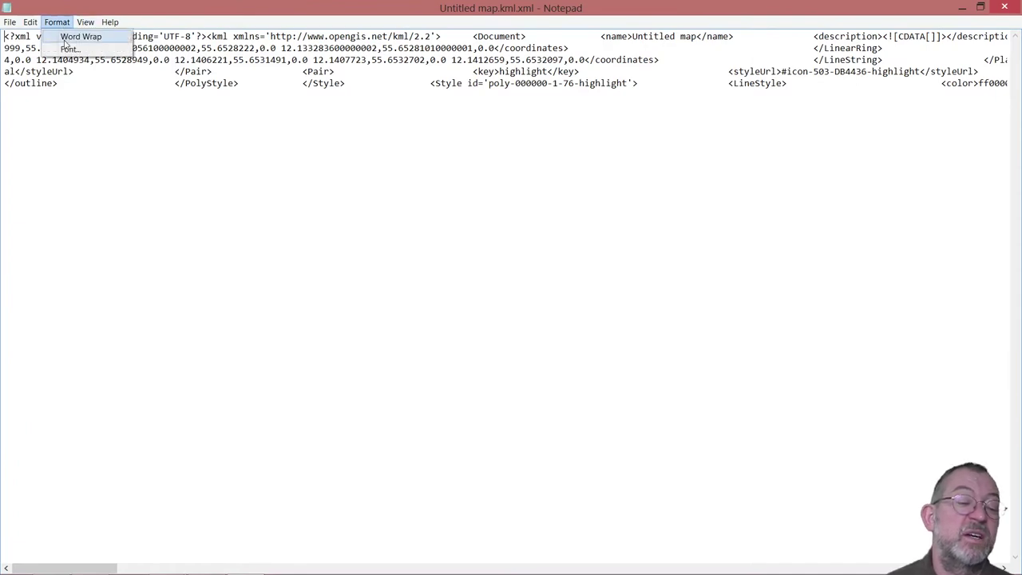
left_click(66, 37)
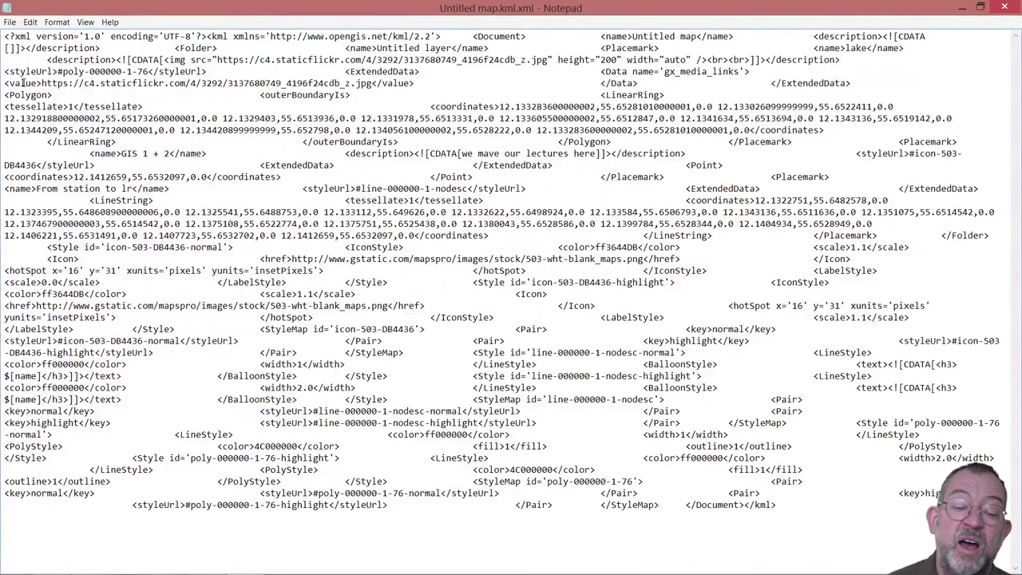
- Highlight the lake photo's URL in the KML text and switch to the PowerPoint slide with the informal GeoData definition
left_click_drag(47, 82, 371, 83)
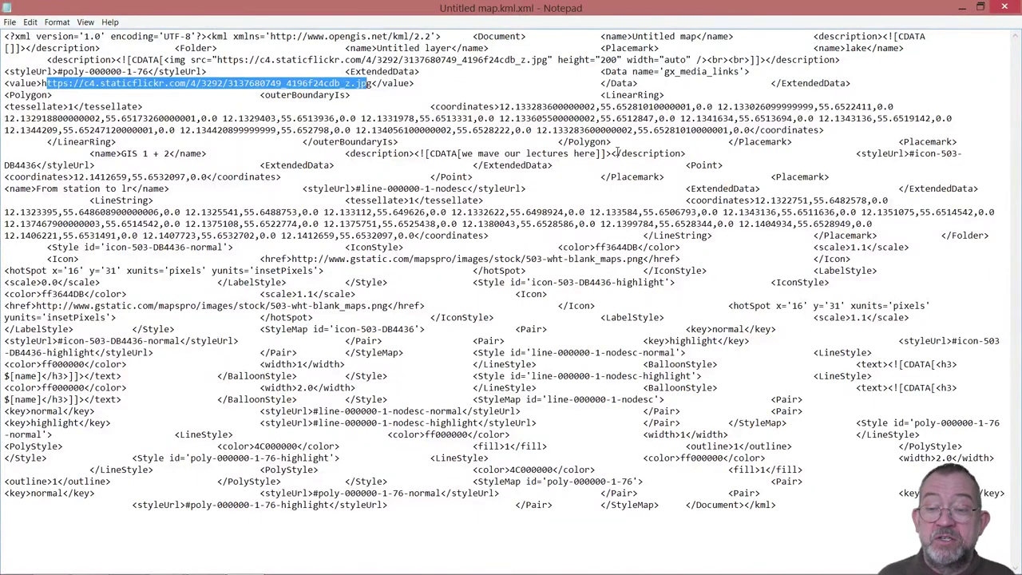
key("alt+Tab")
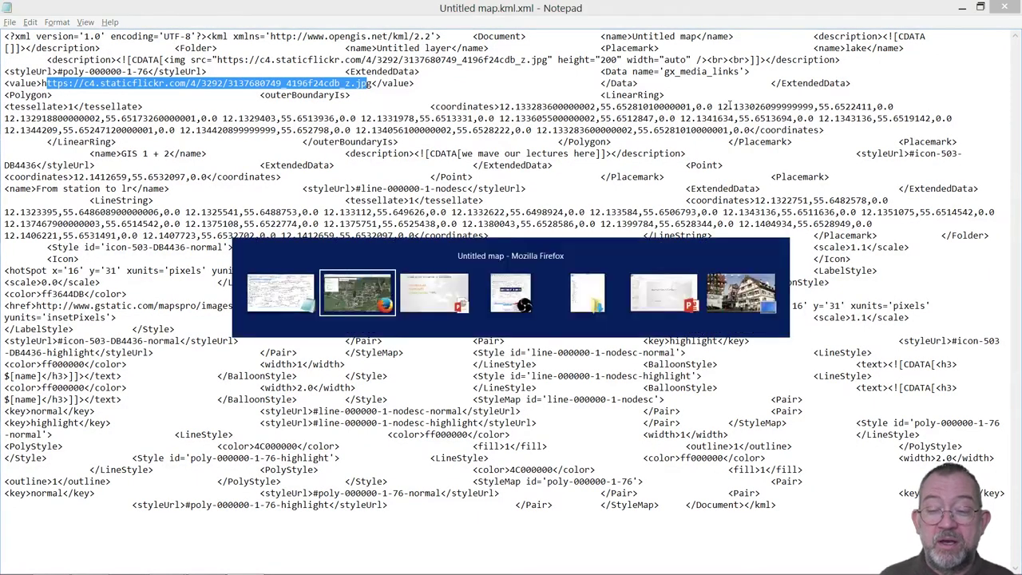
key("alt+Tab")
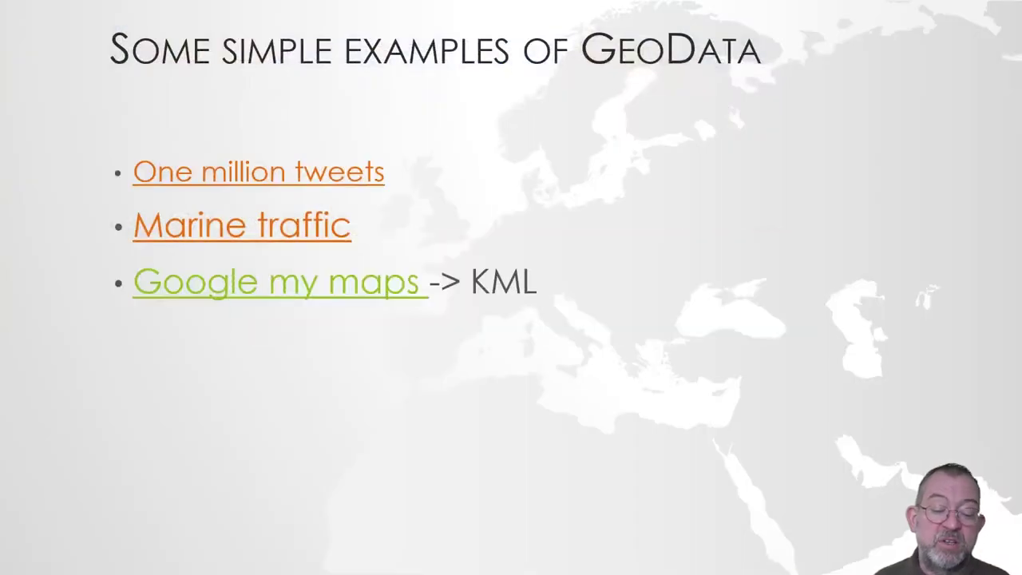
key("Left")
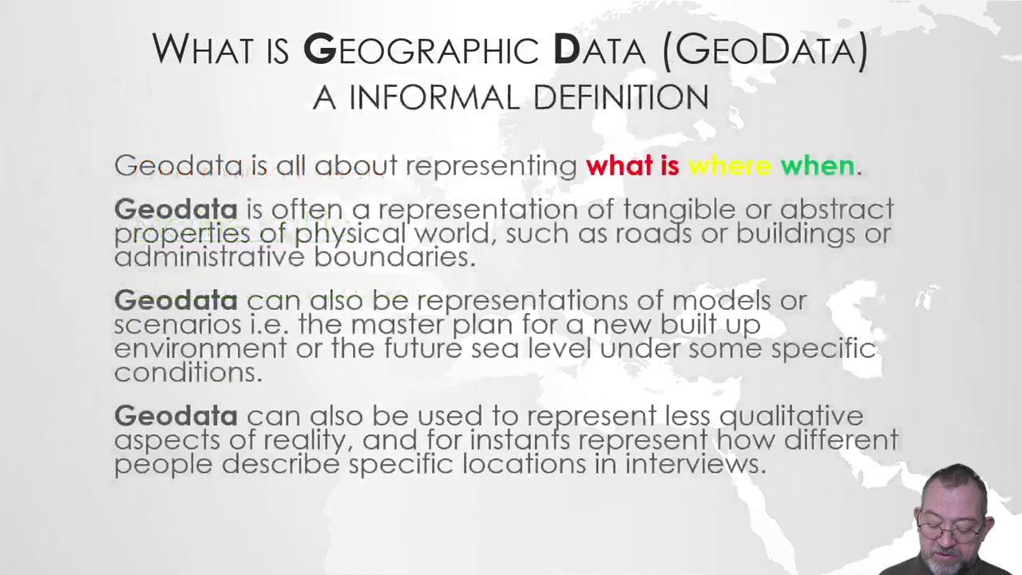